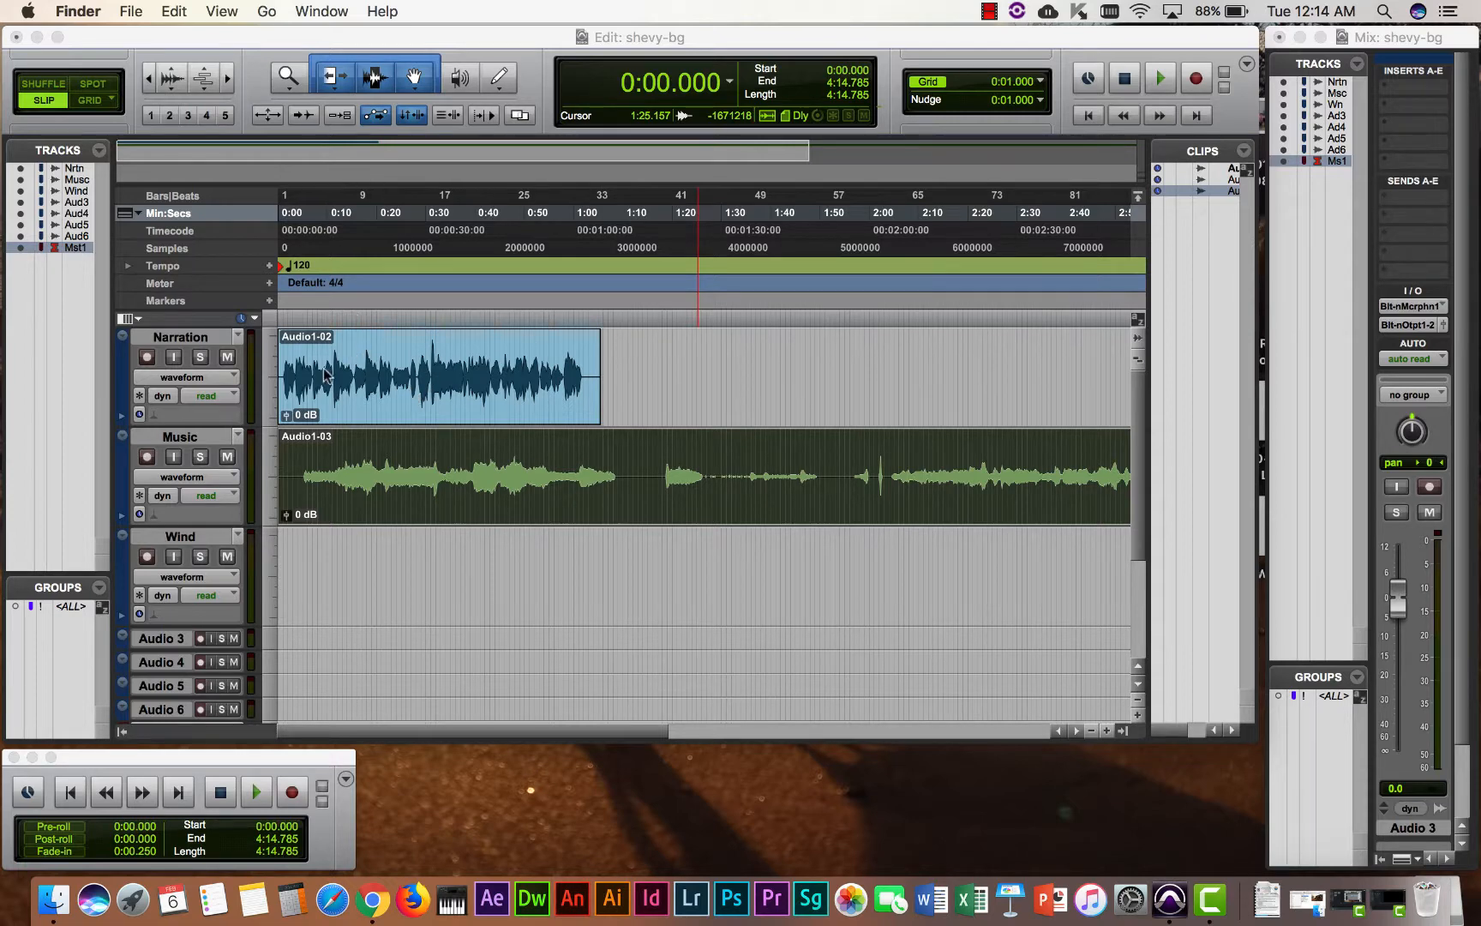
Step: Trim about 1.3 seconds of silence off the start of the Narration clip and move the clip to 0:00.000
left_click(228, 84)
left_click(228, 83)
left_click(228, 83)
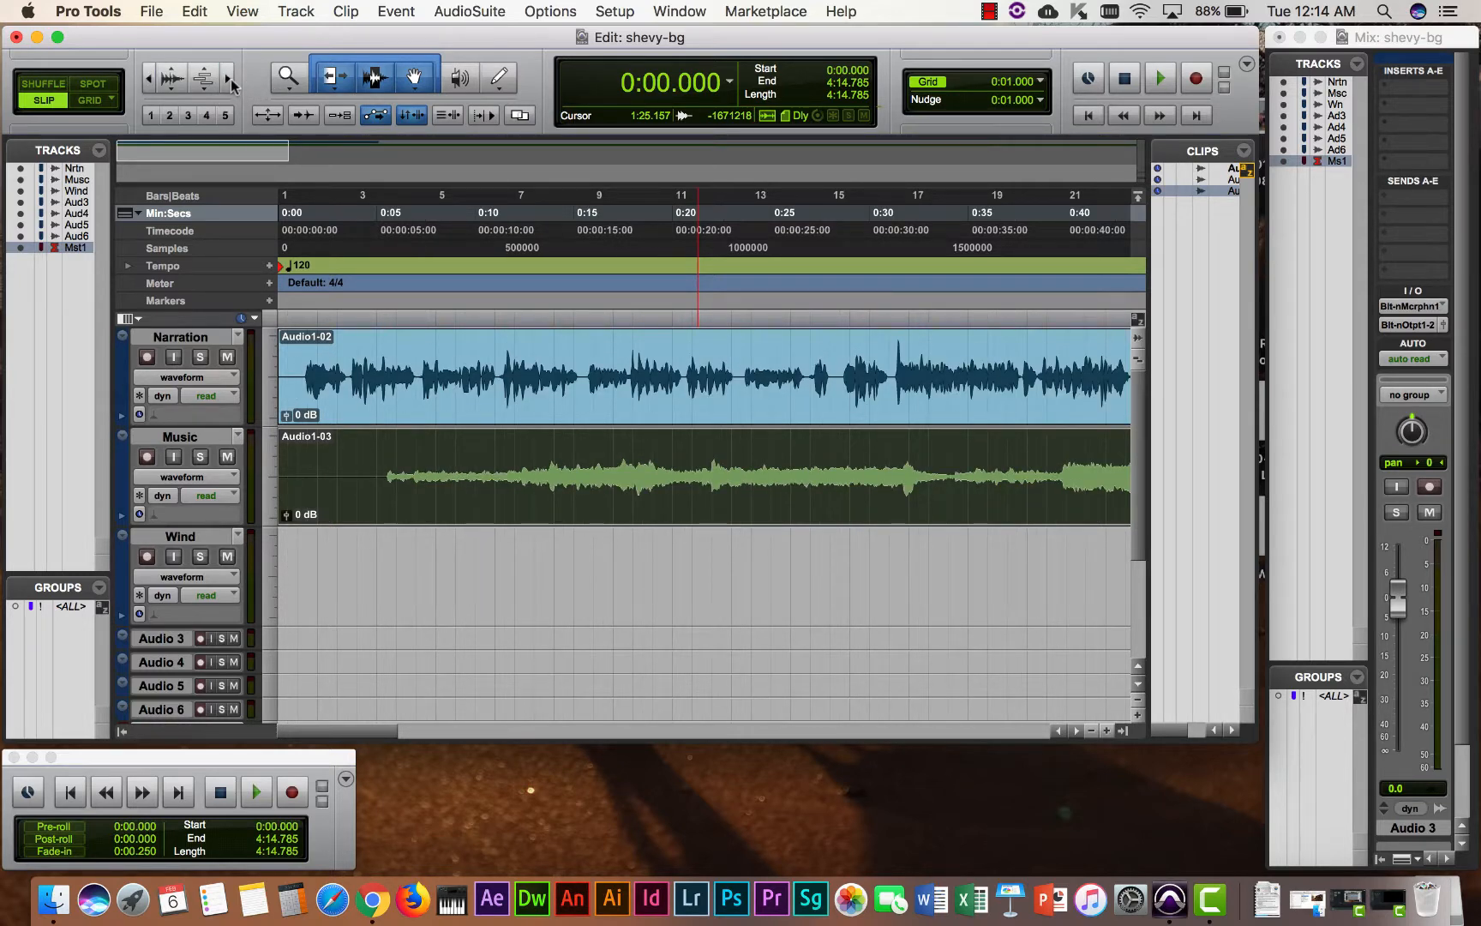
left_click(231, 83)
left_click(229, 86)
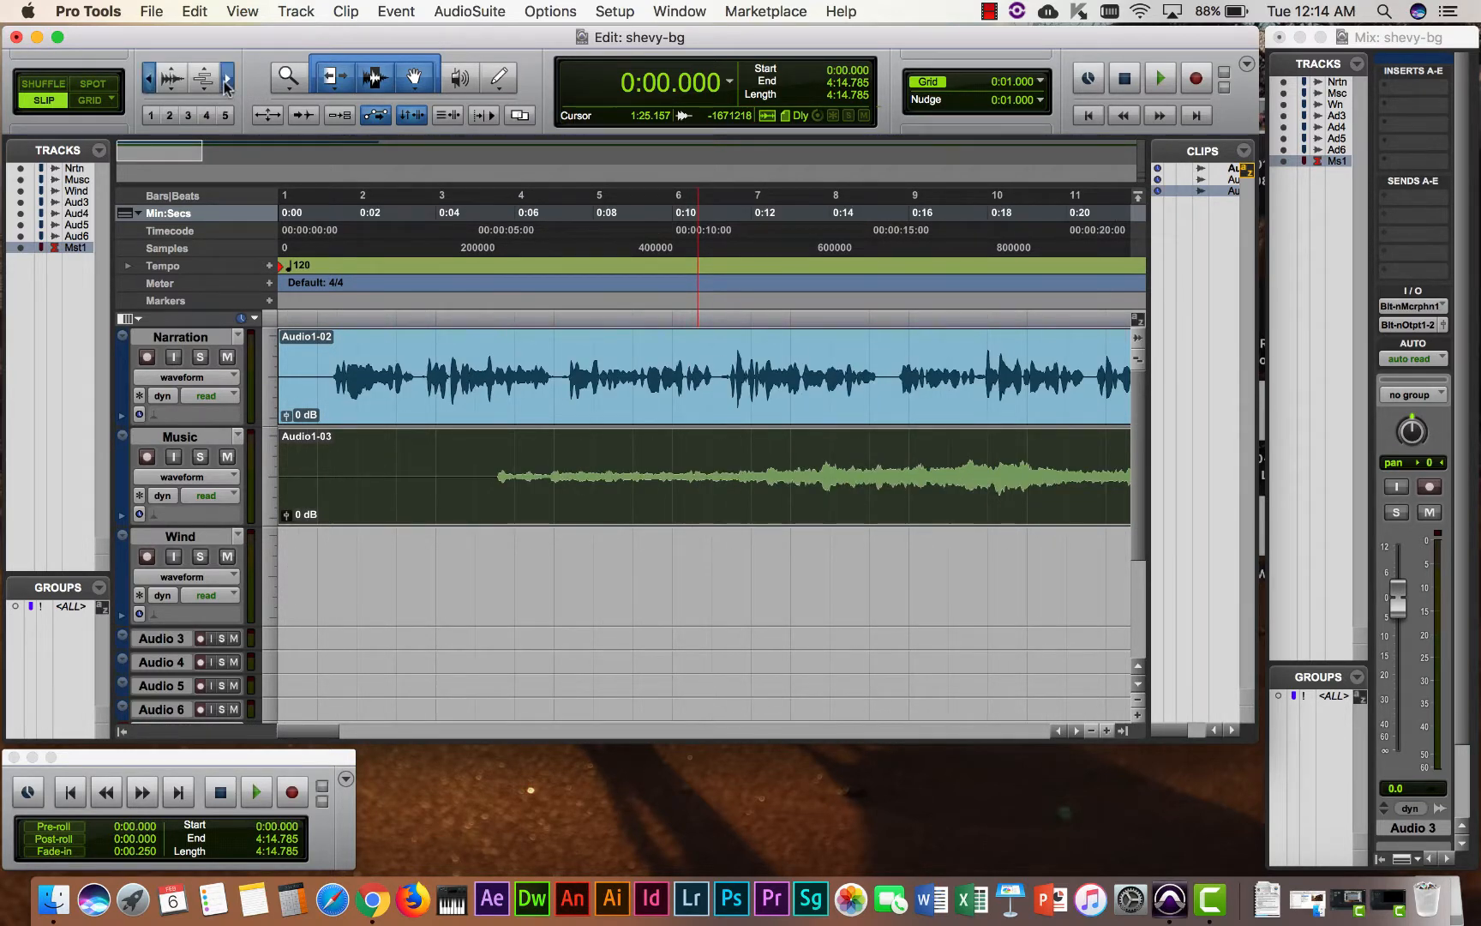
left_click(228, 86)
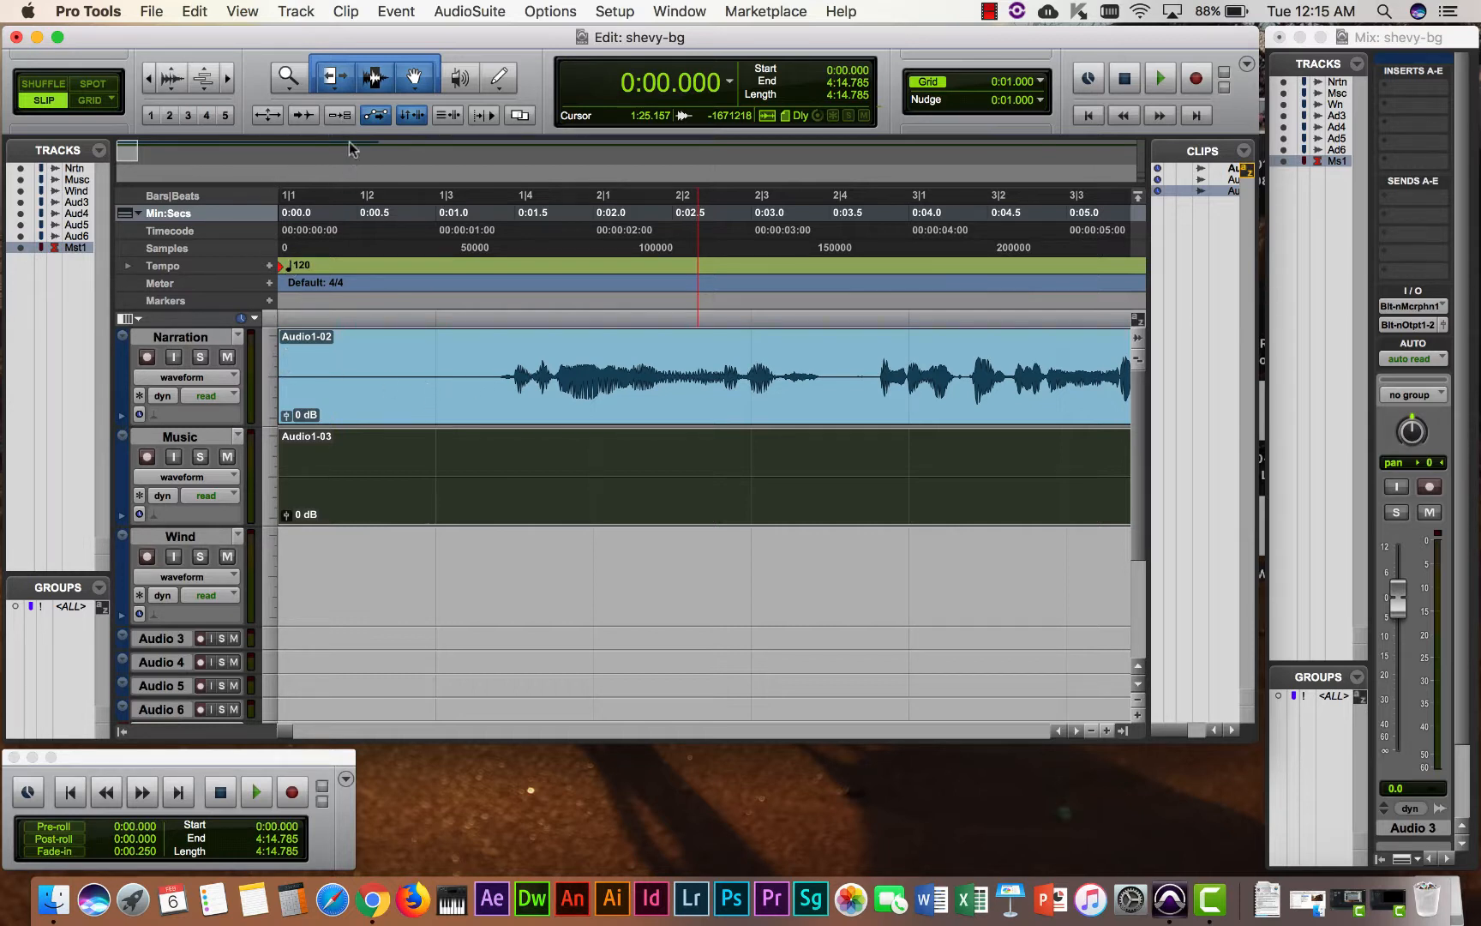
left_click(340, 76)
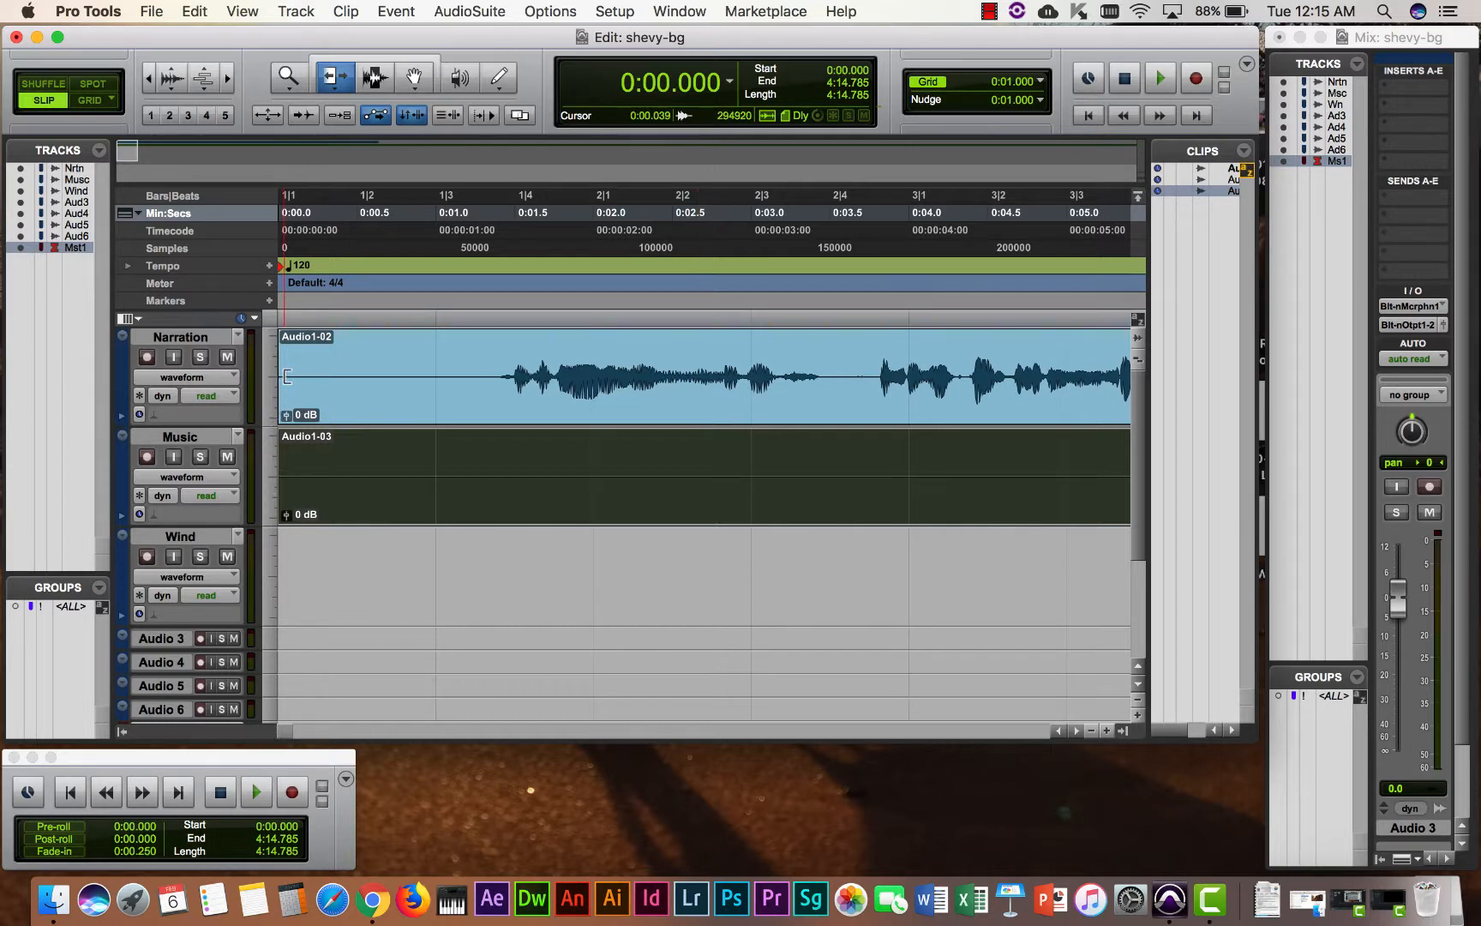
left_click_drag(287, 376, 496, 401)
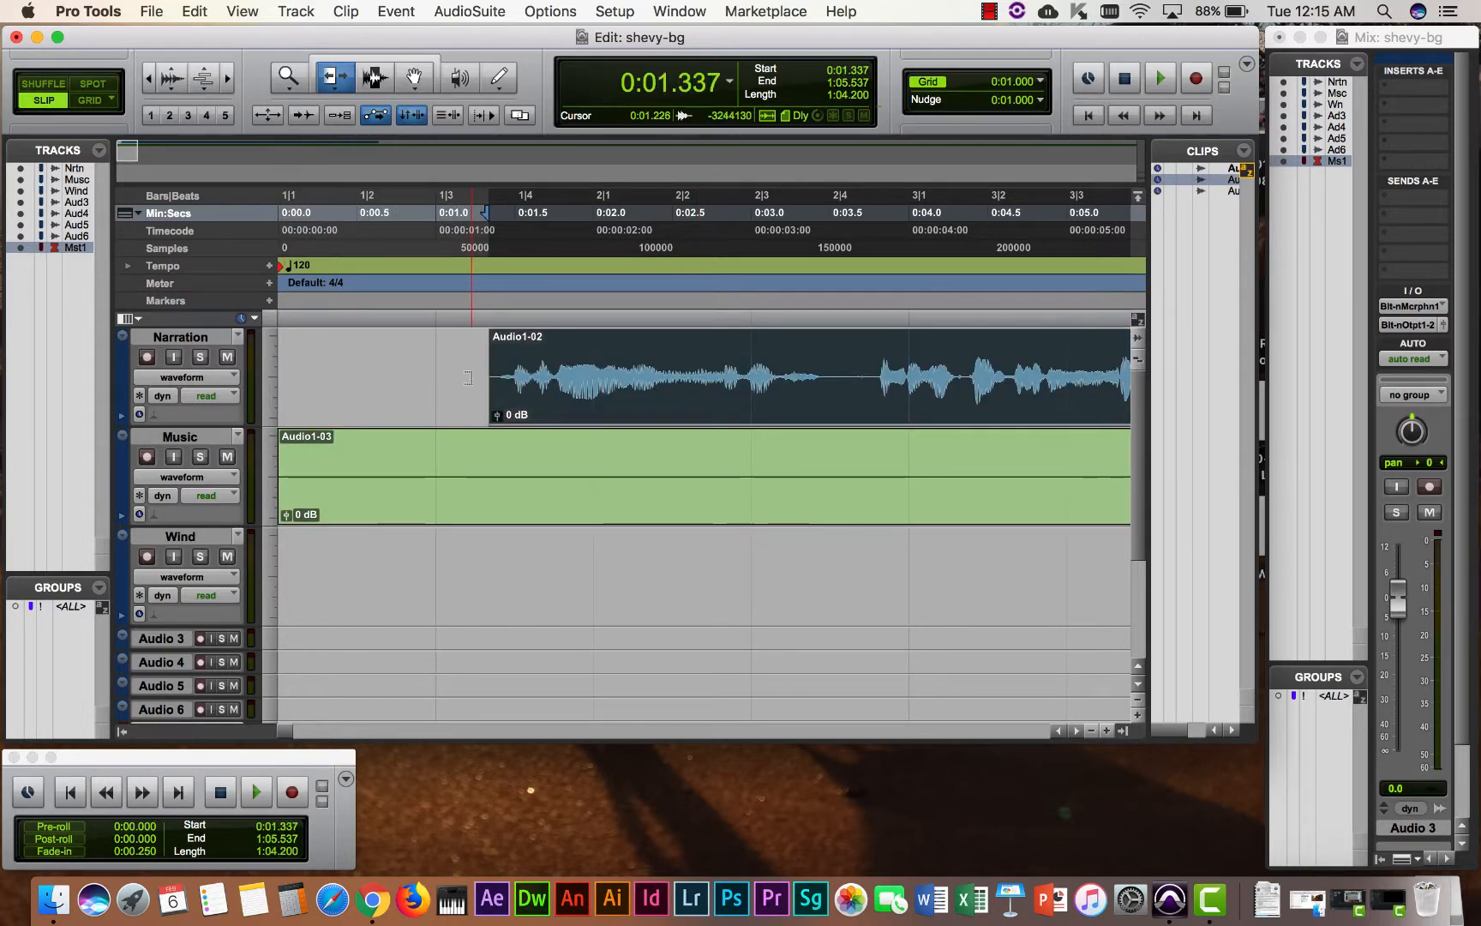
left_click(381, 60)
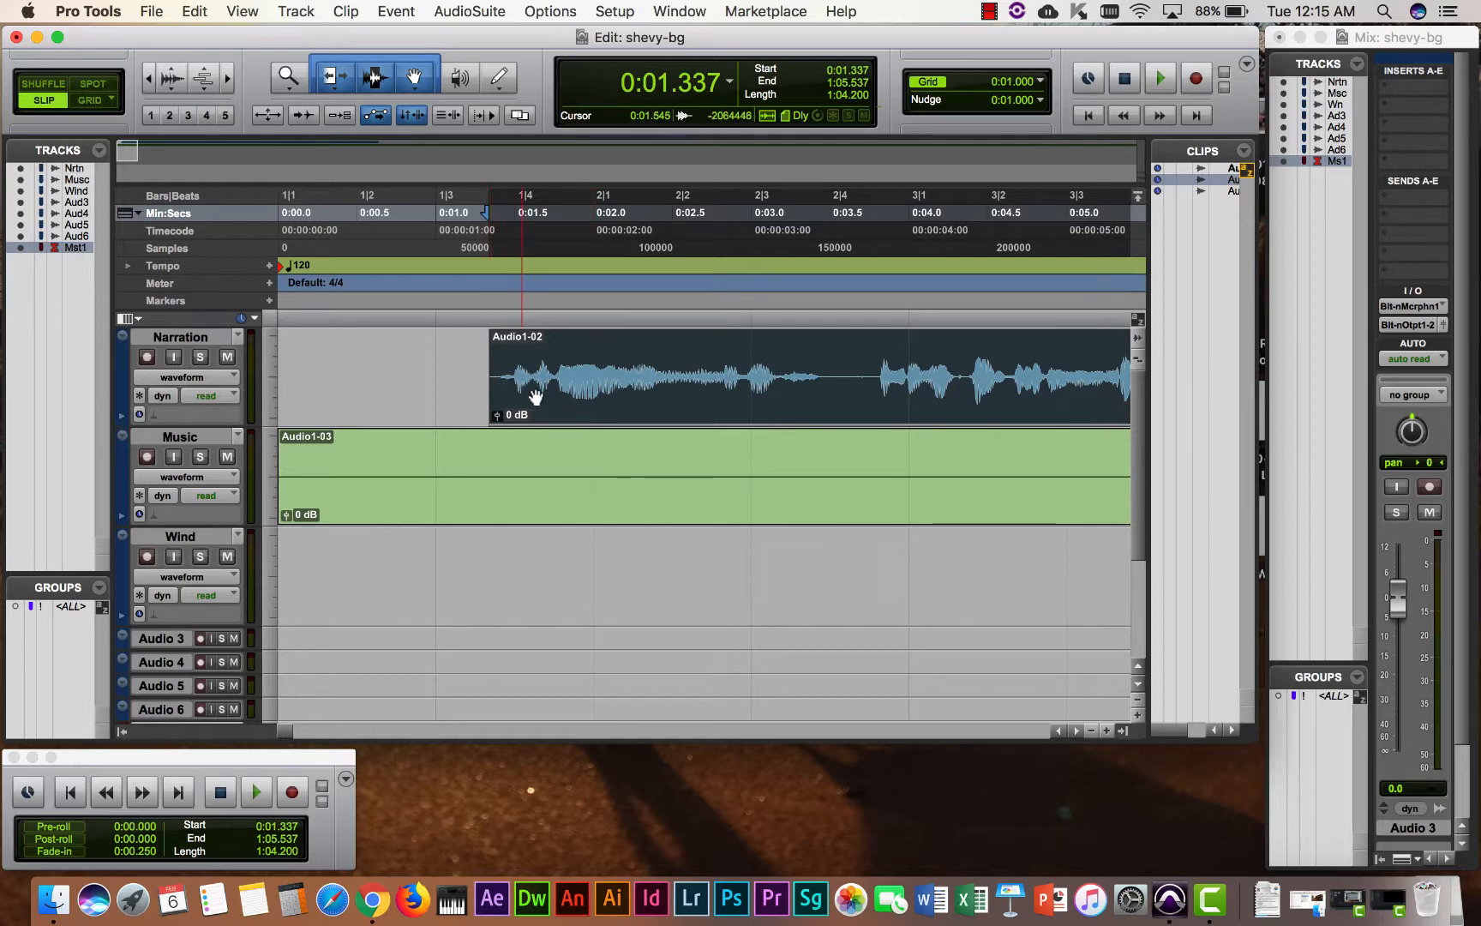
left_click_drag(609, 405, 401, 410)
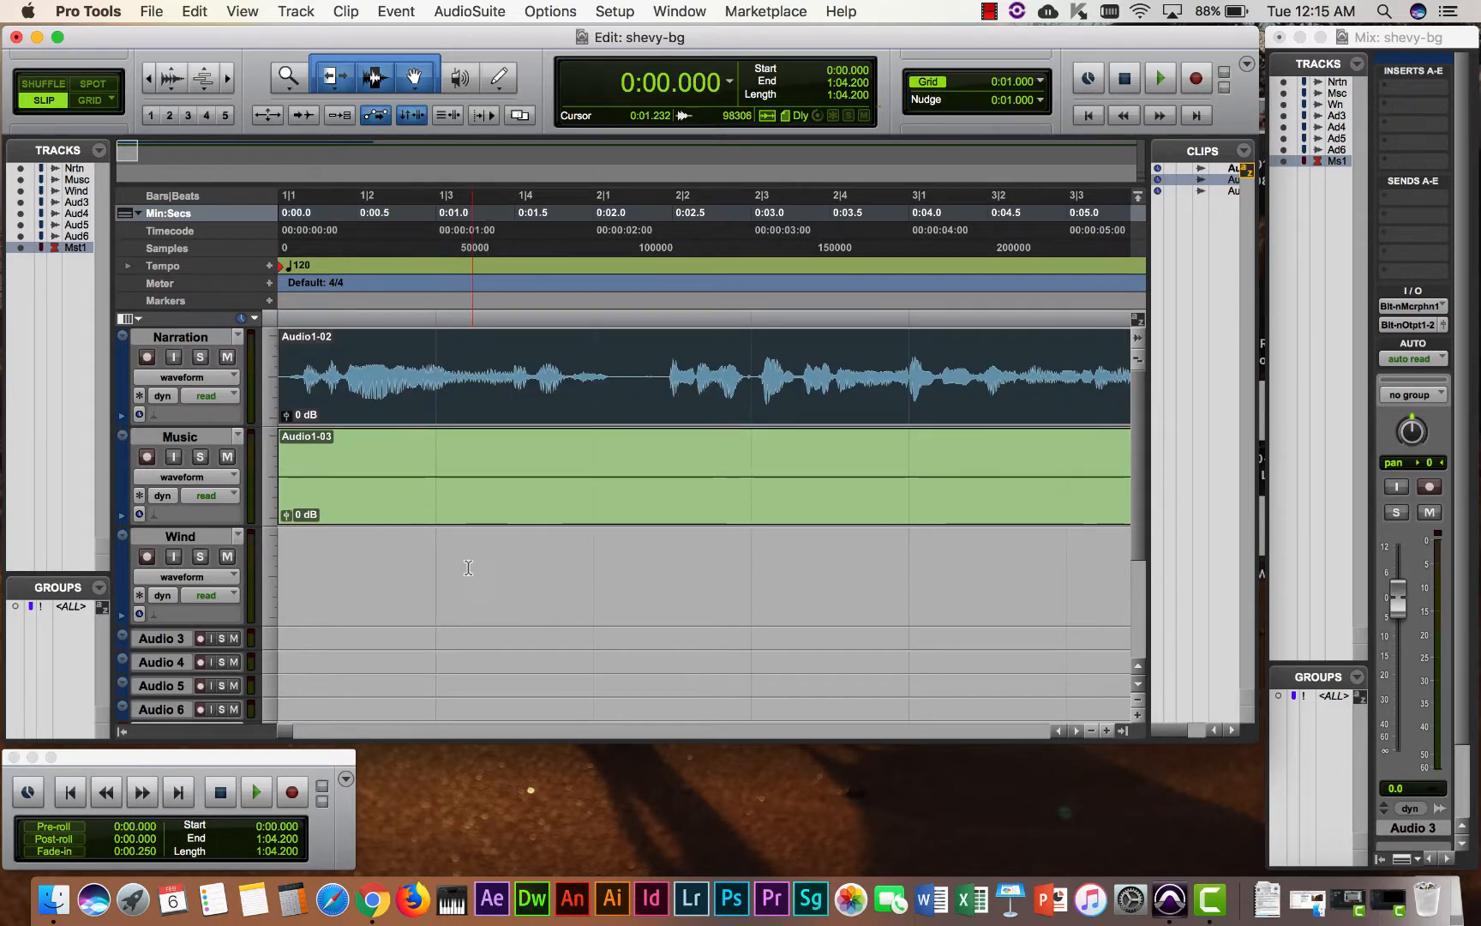
Step: Trim the silence off the end of the Narration clip so that it ends at about 1:00.352
left_click_drag(287, 731, 462, 740)
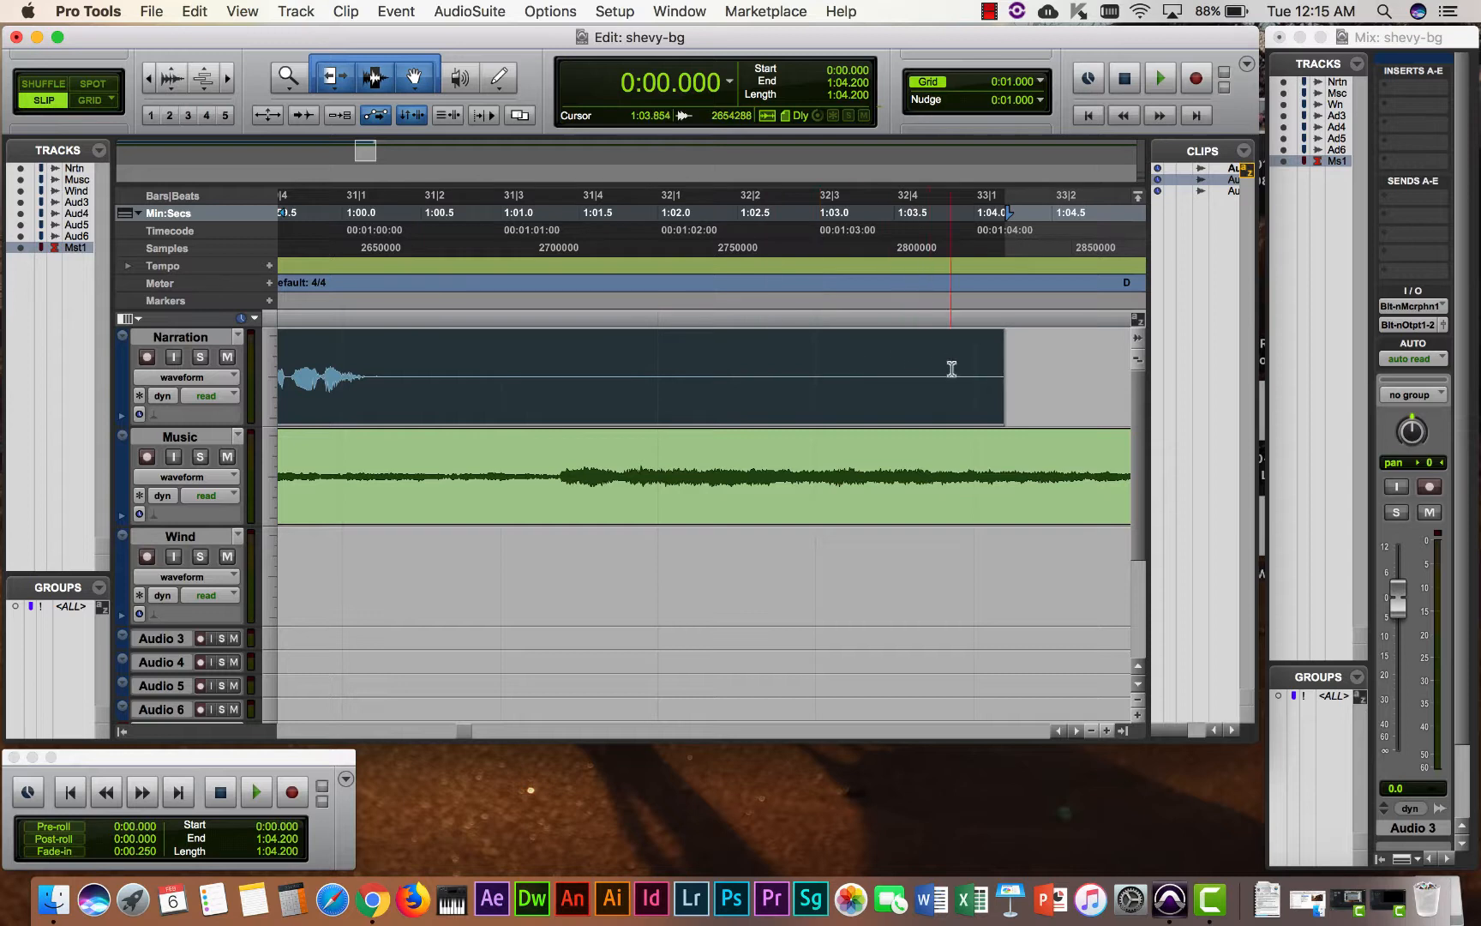
left_click_drag(999, 357, 395, 401)
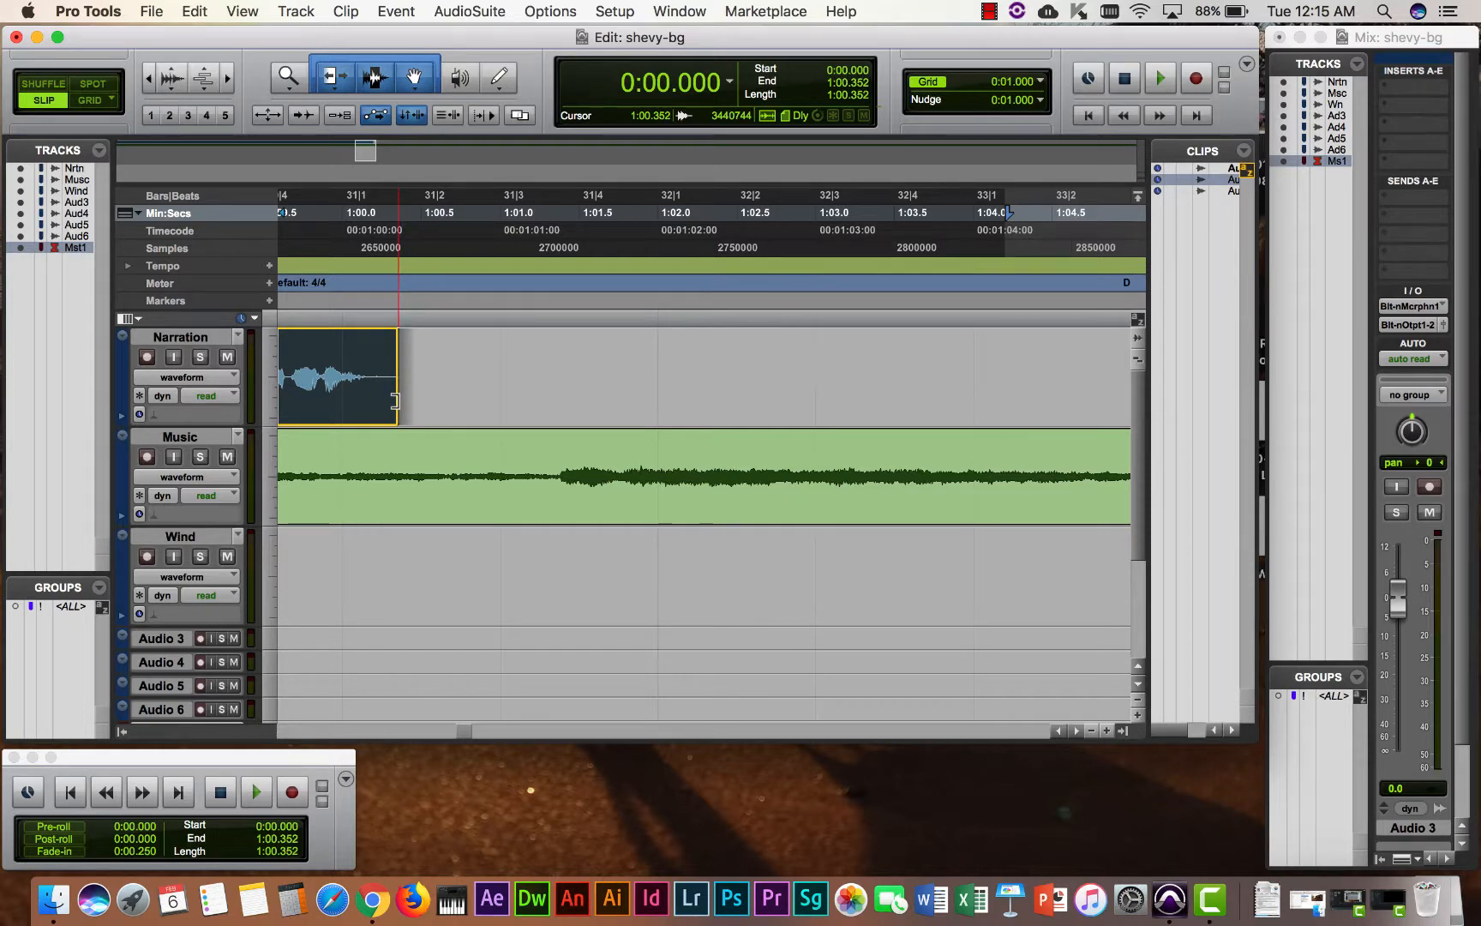
left_click(399, 401)
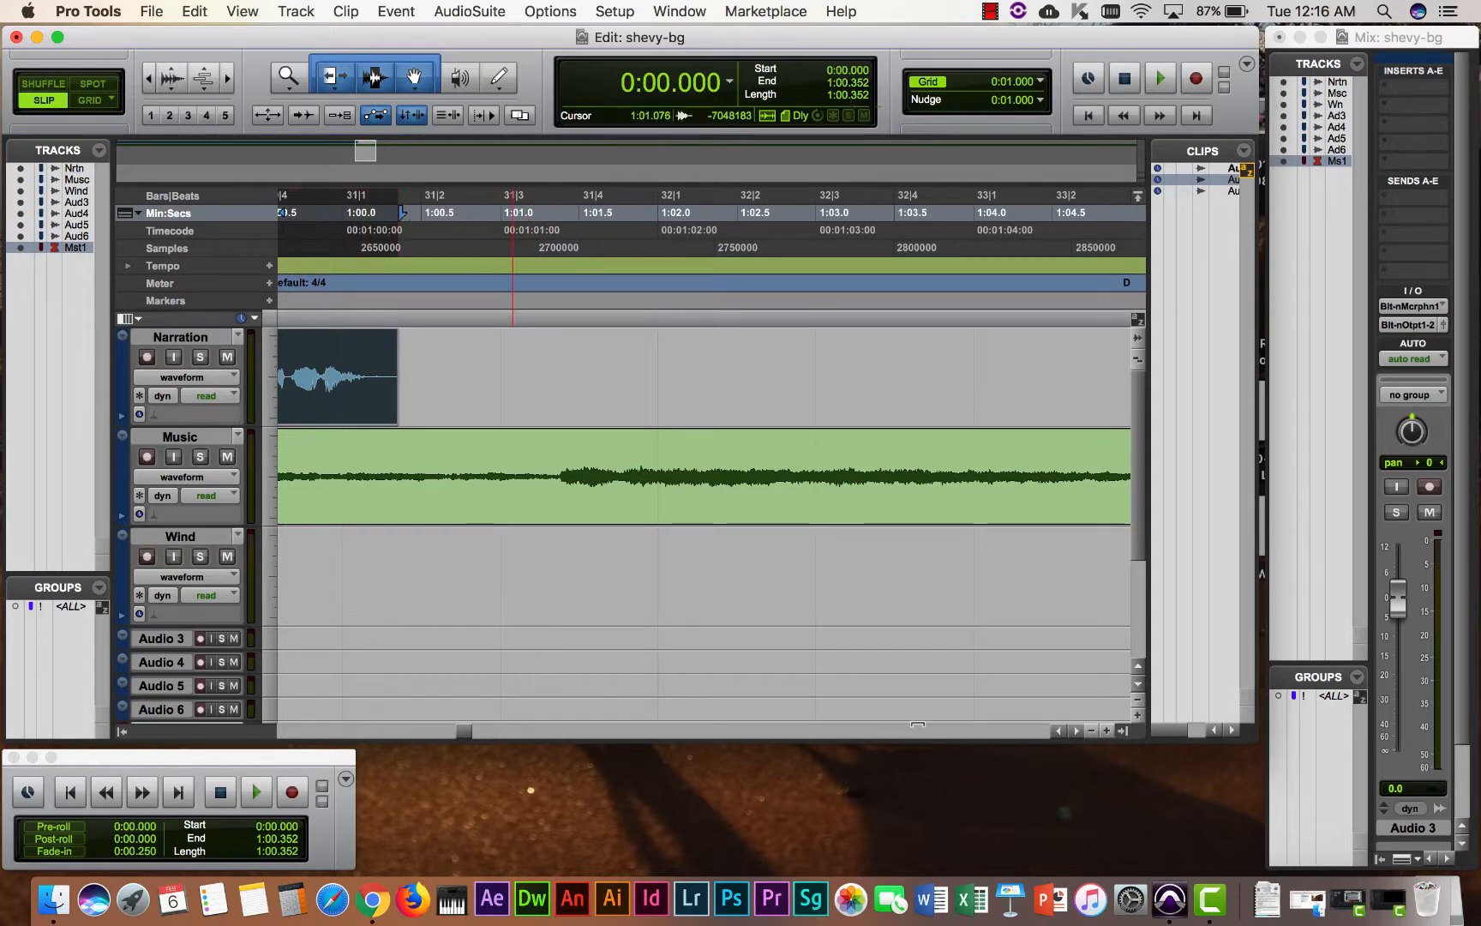
Step: Play the ending of the Narration clip together with the music from about 0:59.615
left_click(1059, 730)
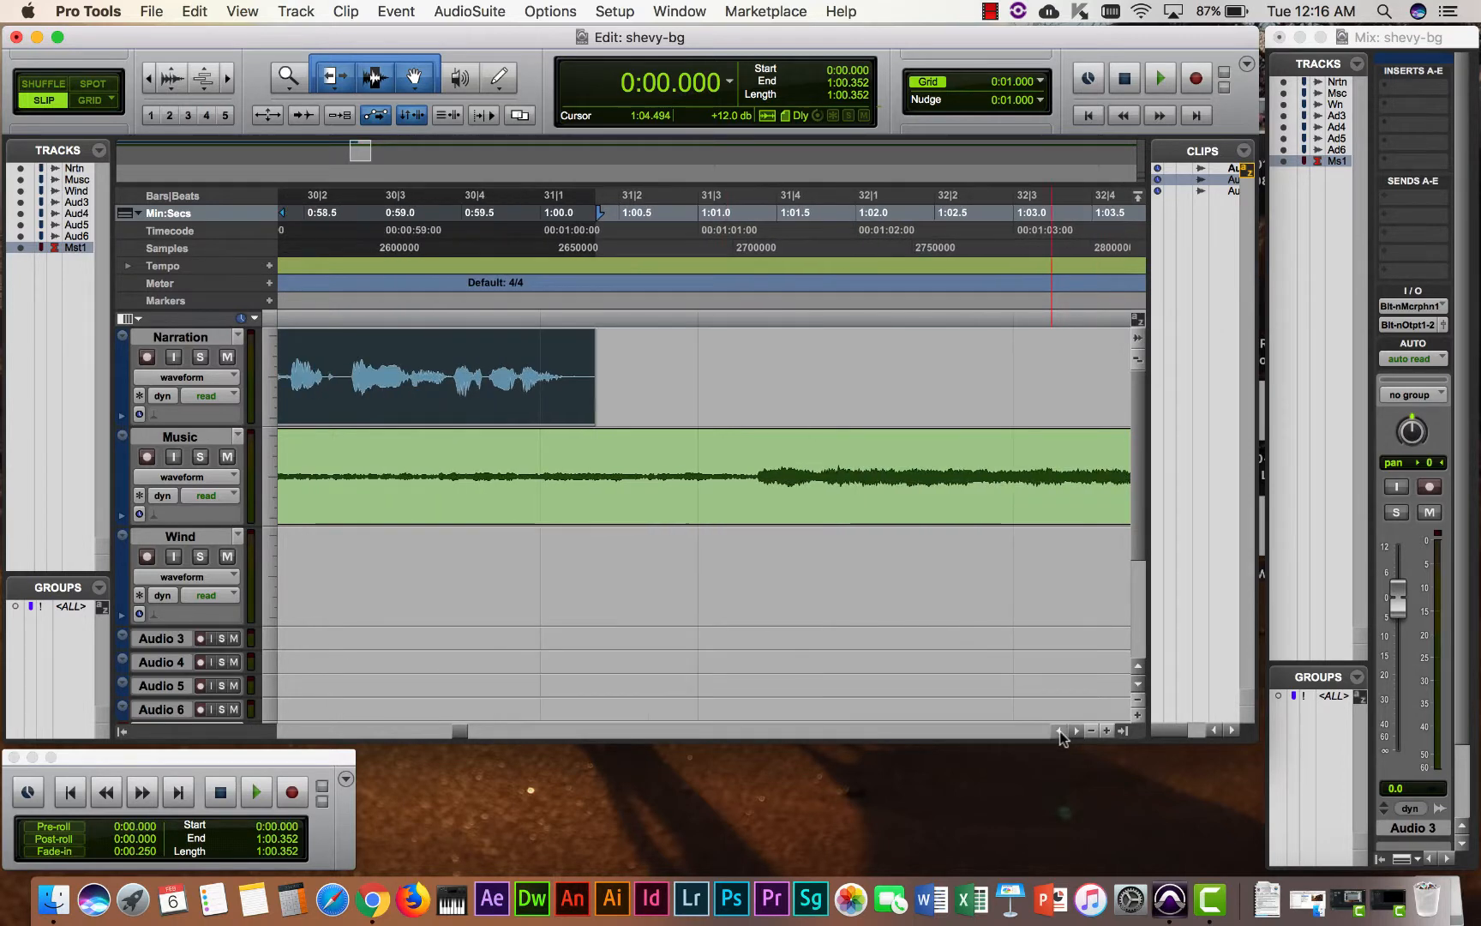
left_click(479, 280)
key("space")
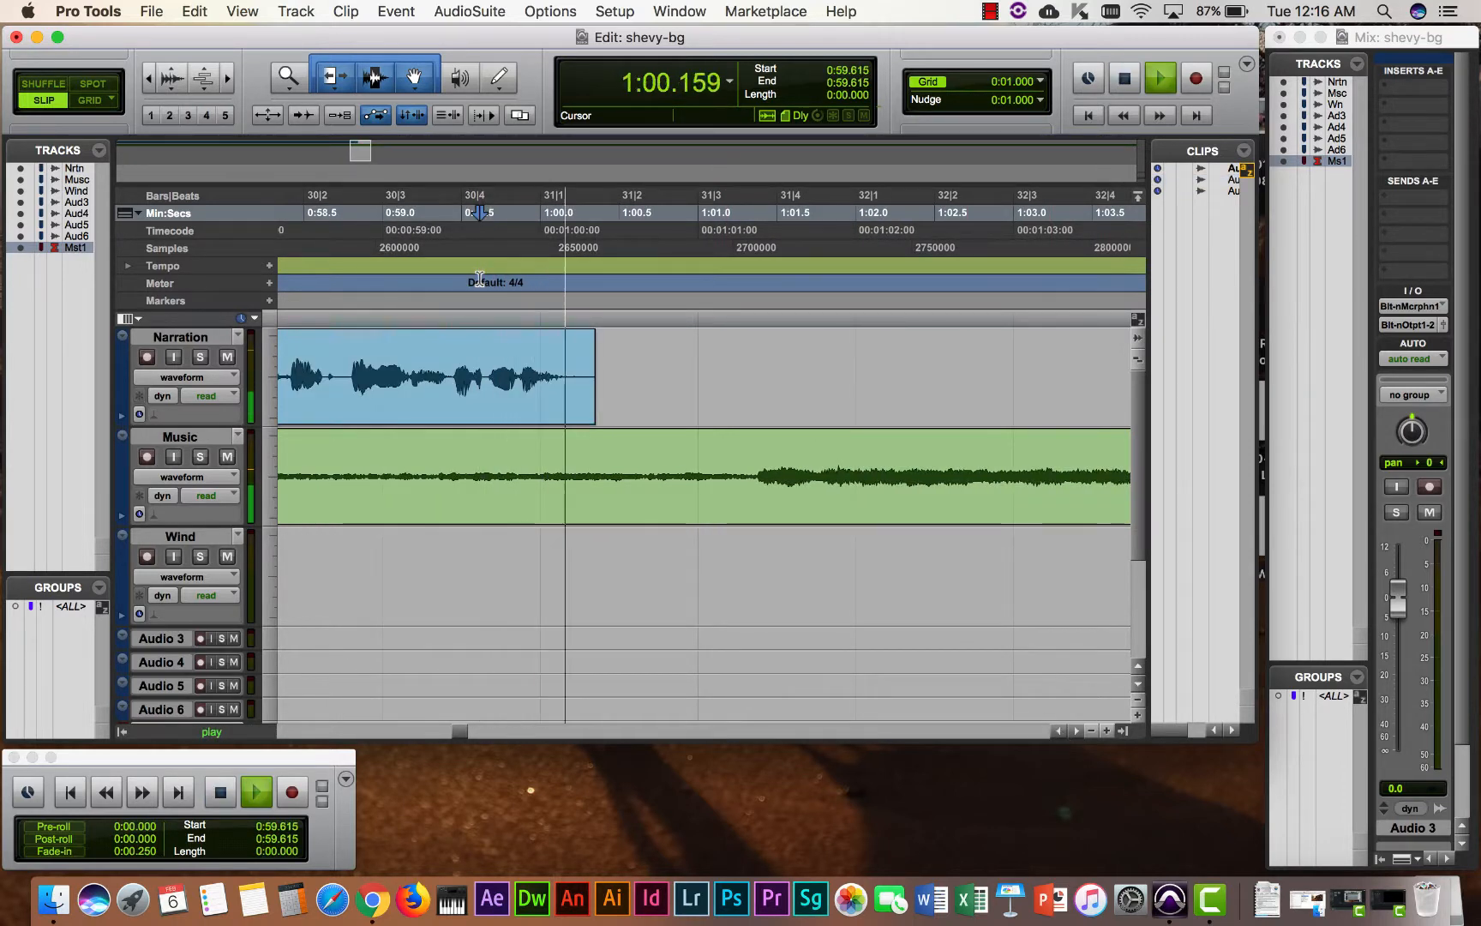
key("space")
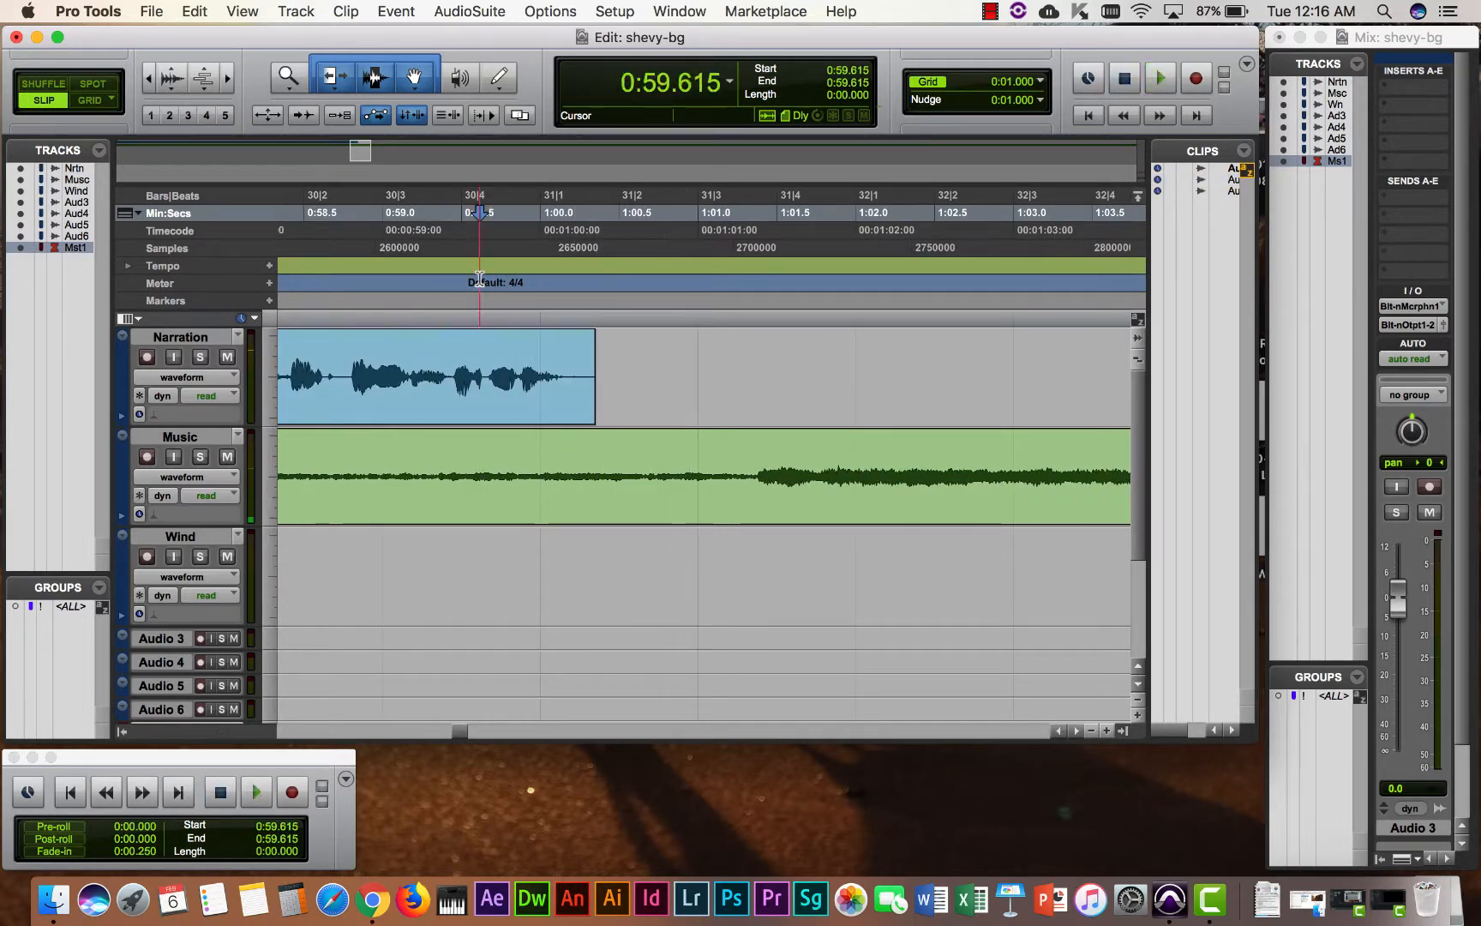
Step: Solo the Narration track and play its ending from about 0:59.165
left_click(201, 358)
left_click(410, 366)
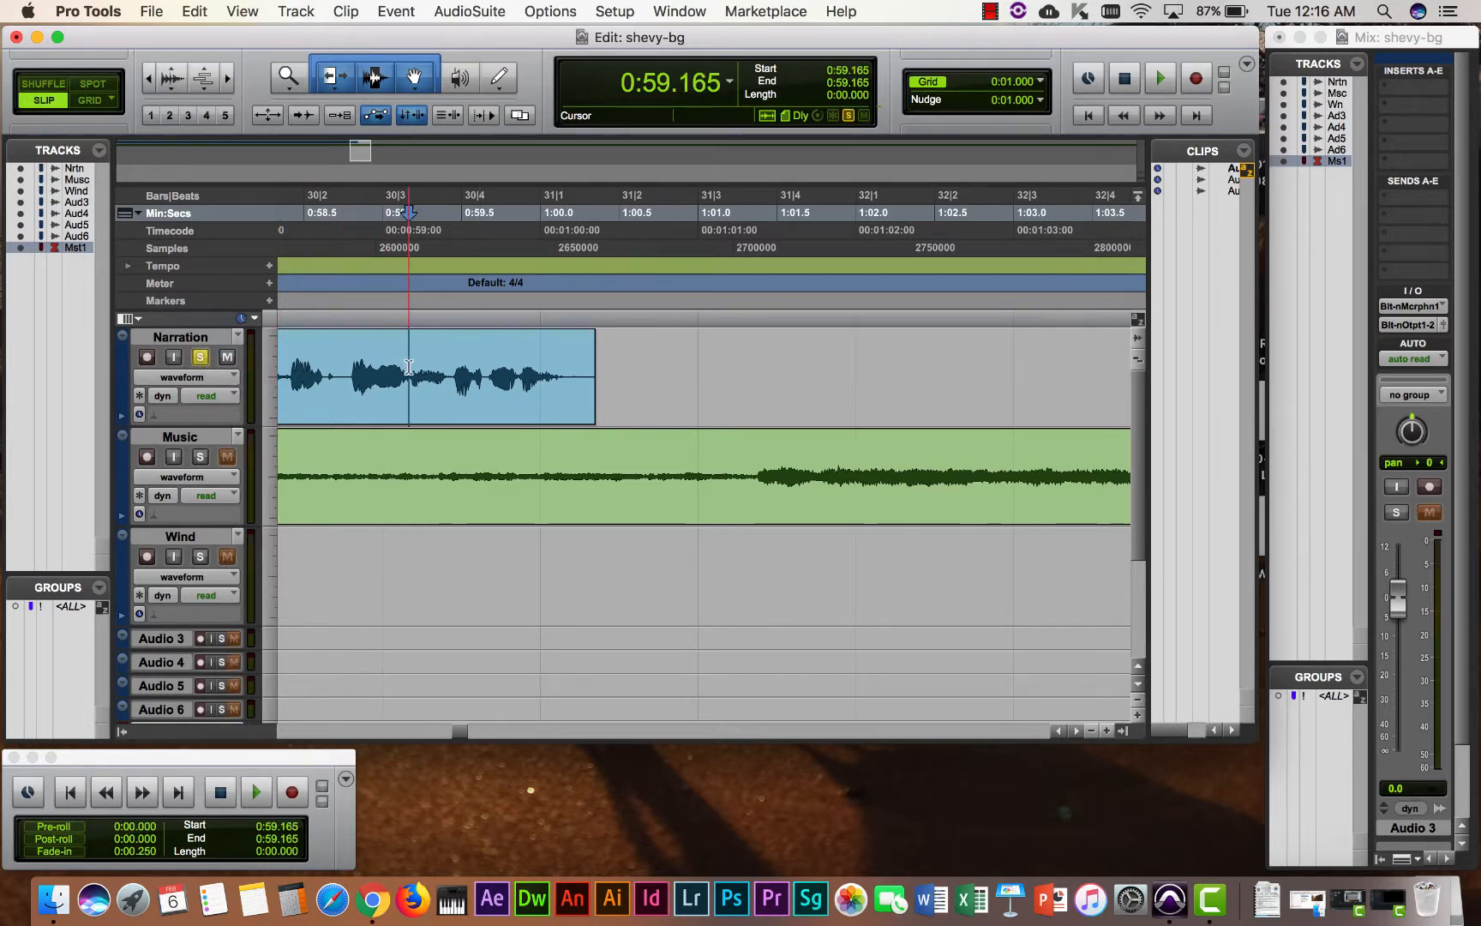
key("space")
key("space")
key("space")
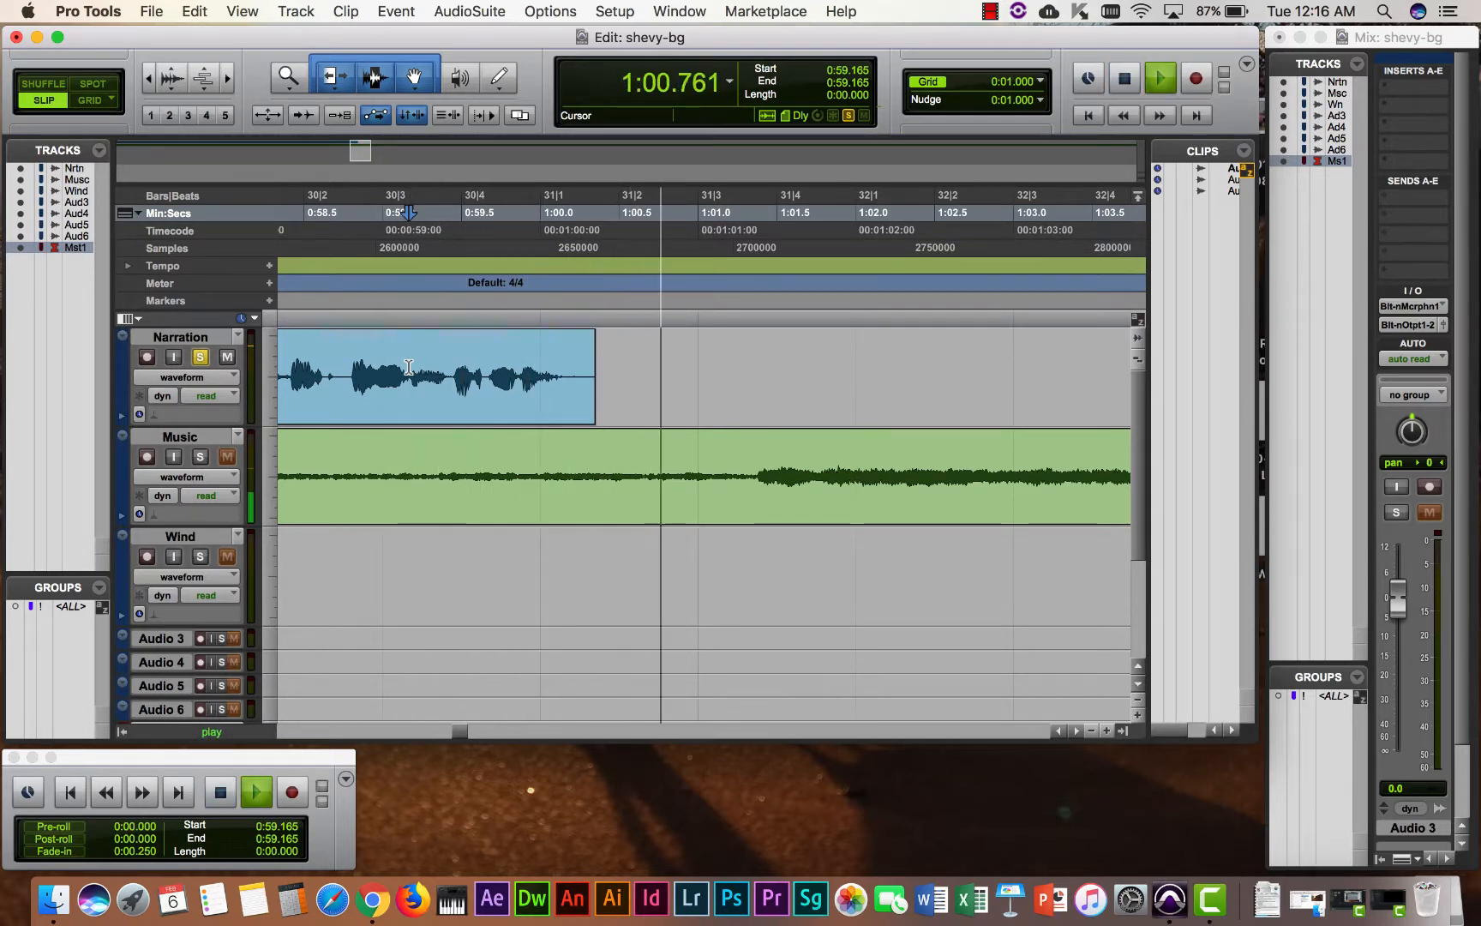
key("space")
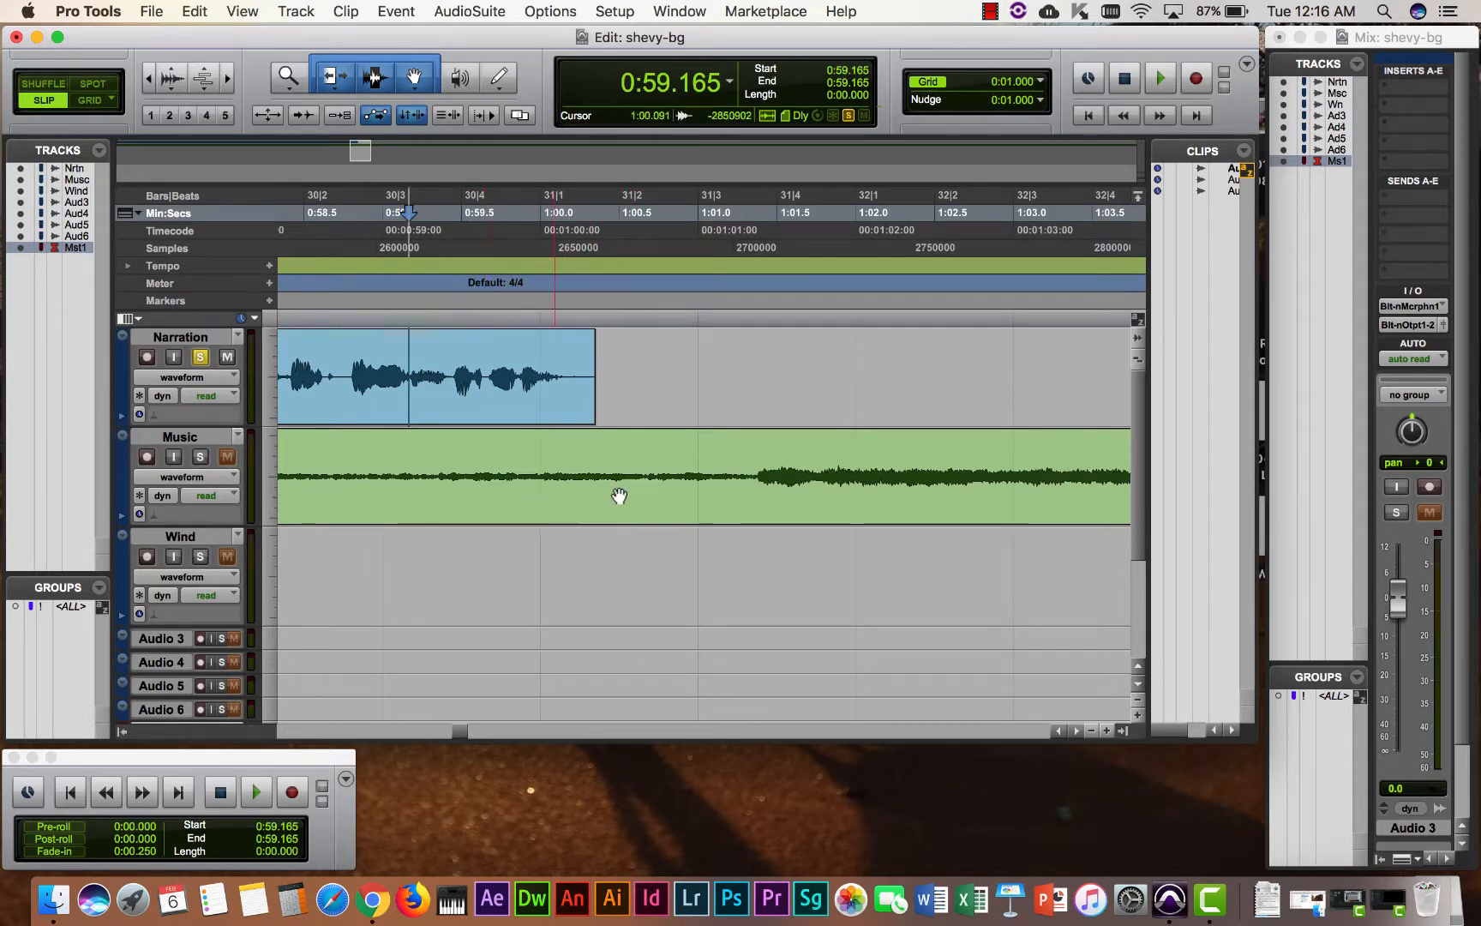
Step: Trim the silent opening of the Music clip so that it starts at about 0:04.383
left_click(151, 80)
left_click(150, 81)
left_click(152, 82)
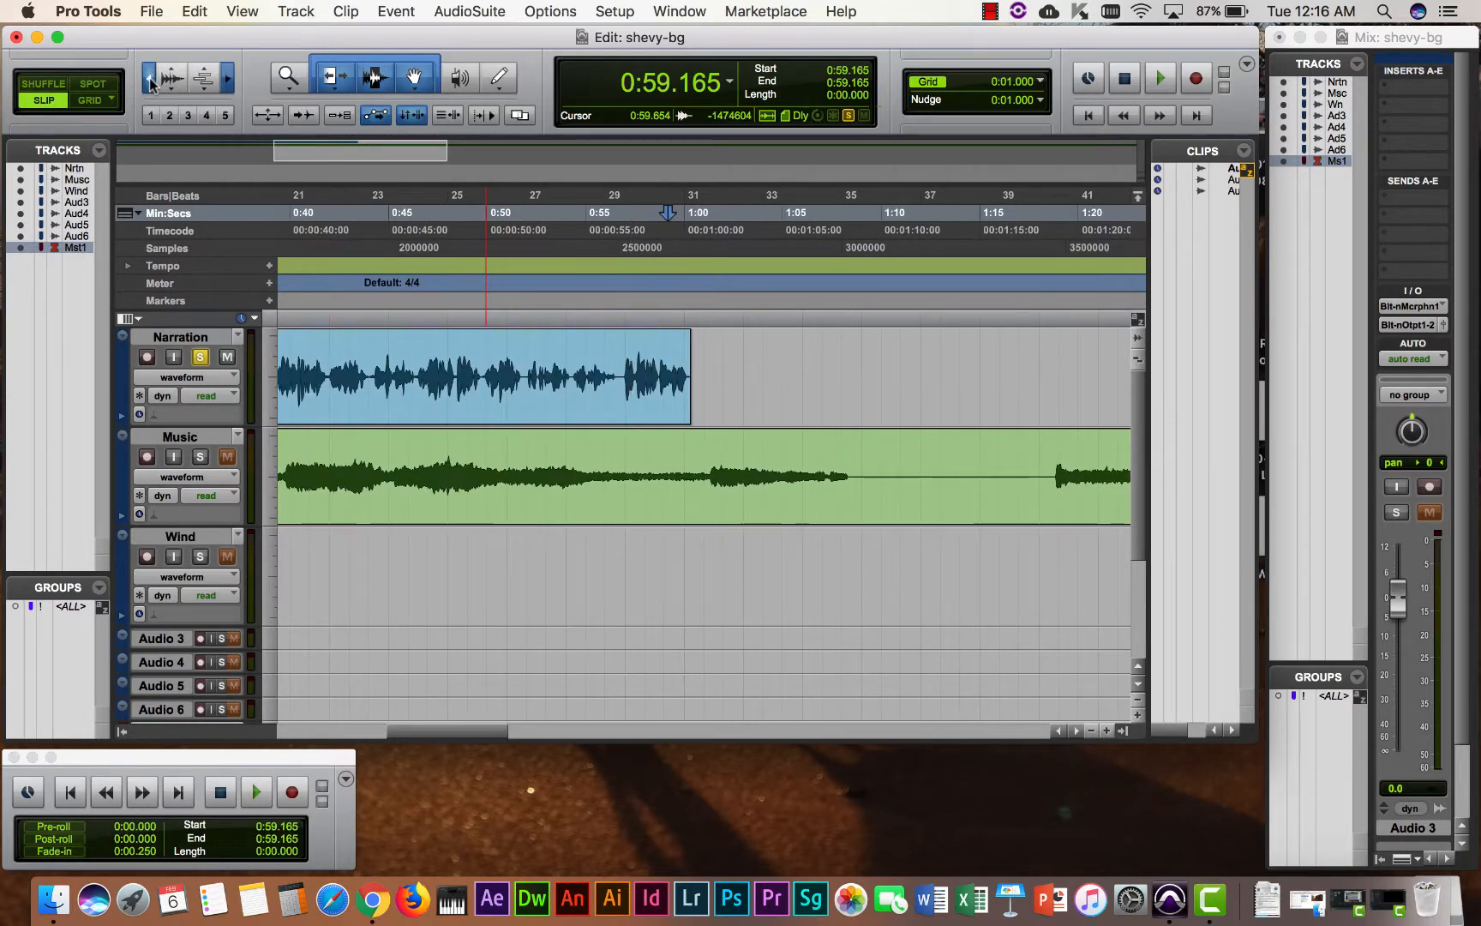
left_click(151, 80)
left_click(150, 80)
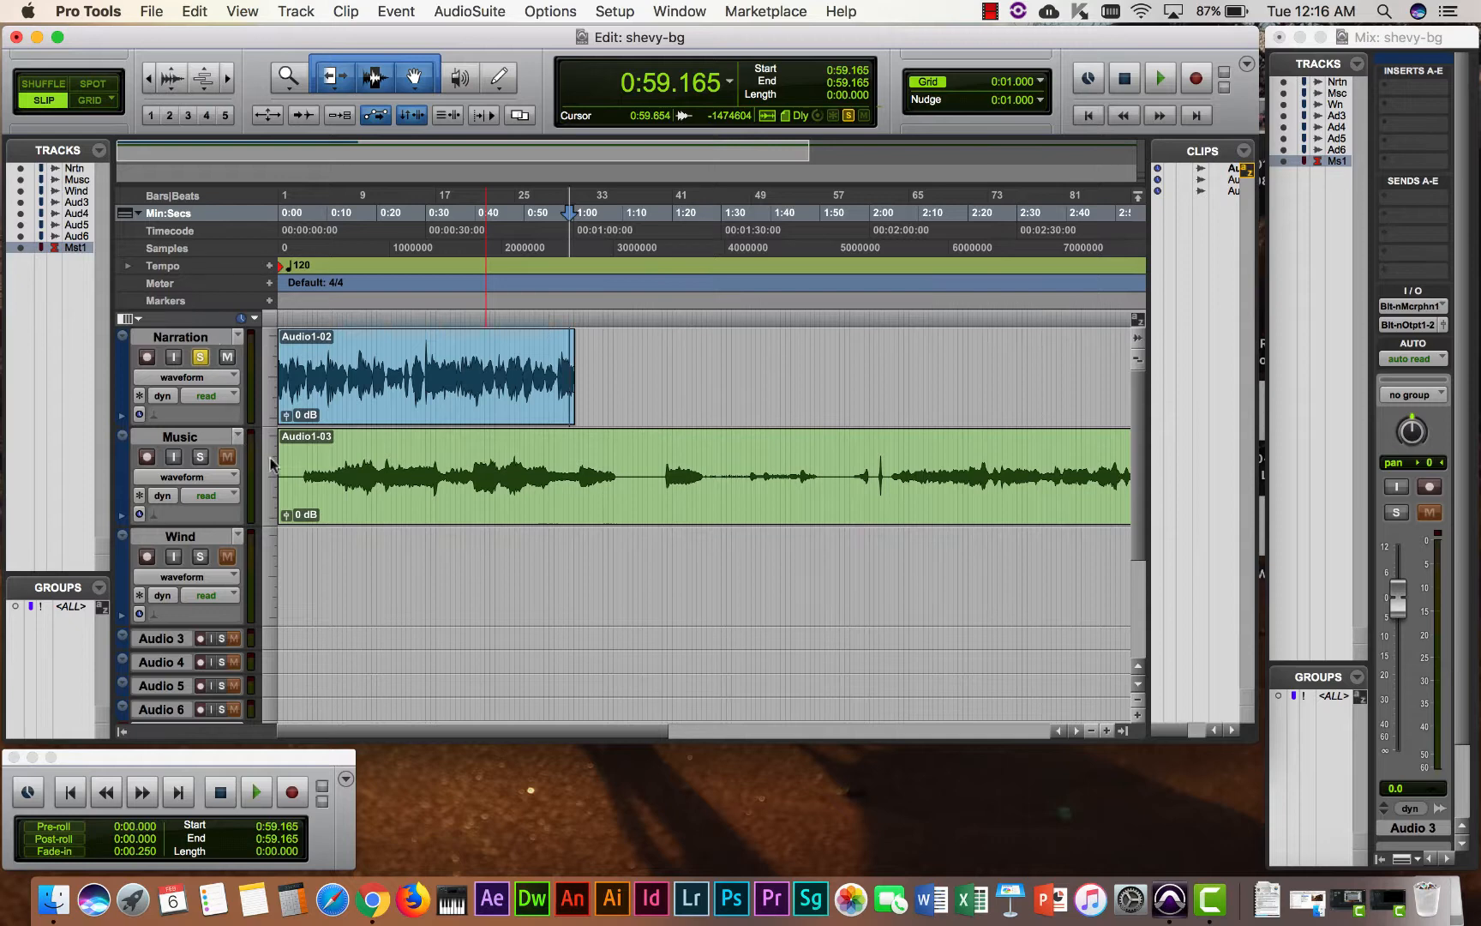
left_click_drag(285, 465, 305, 465)
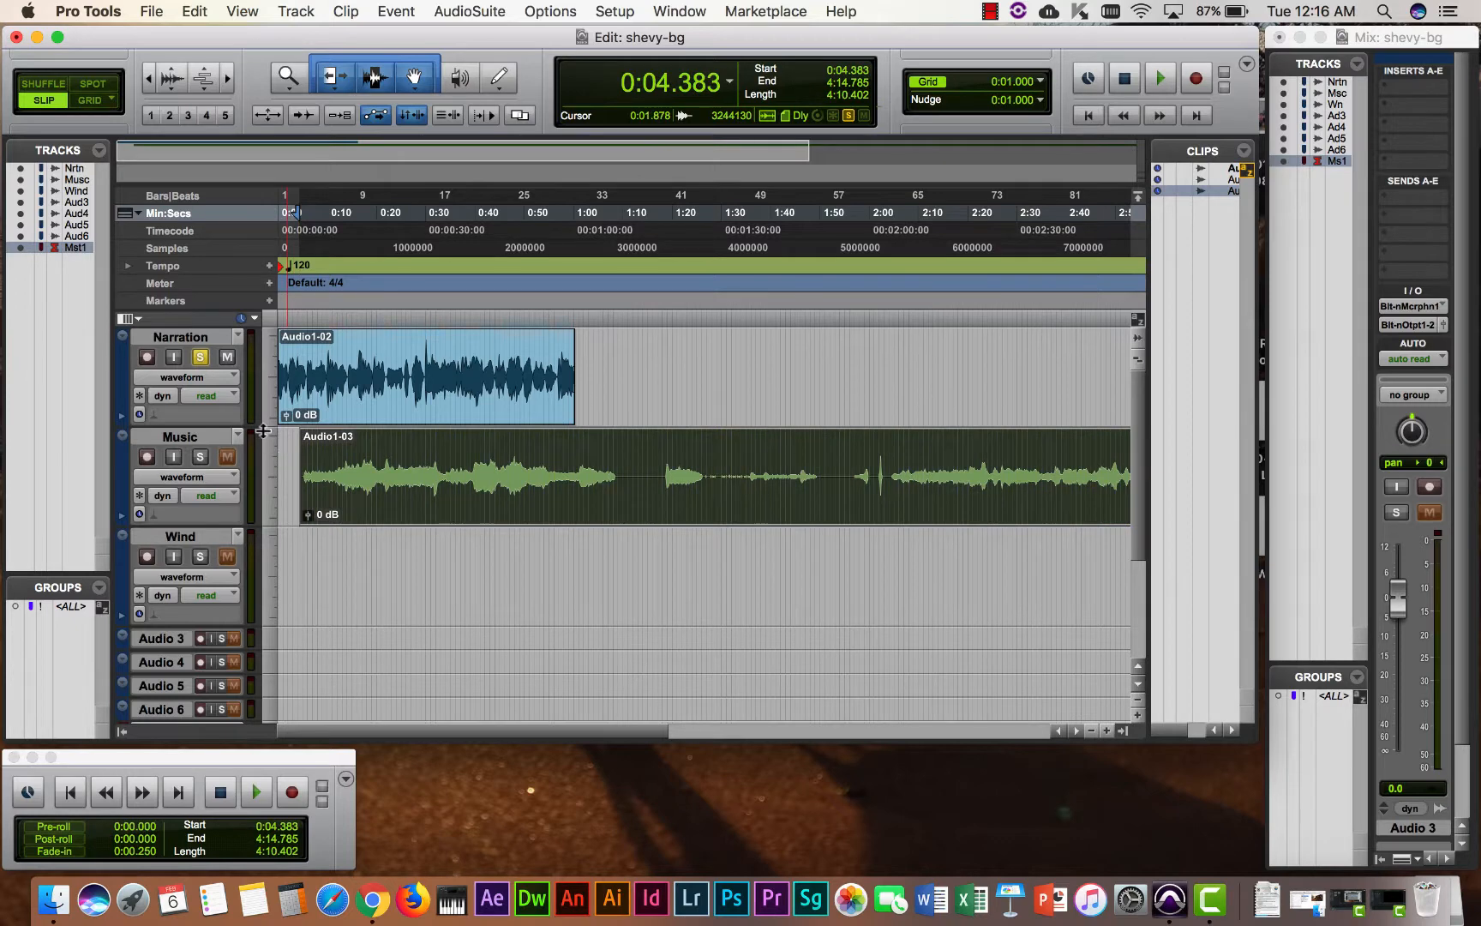
Step: Trim the remaining silence off the start of the Music clip and move the clip to 0:00.000
left_click(229, 83)
left_click(229, 83)
left_click(229, 83)
left_click(229, 83)
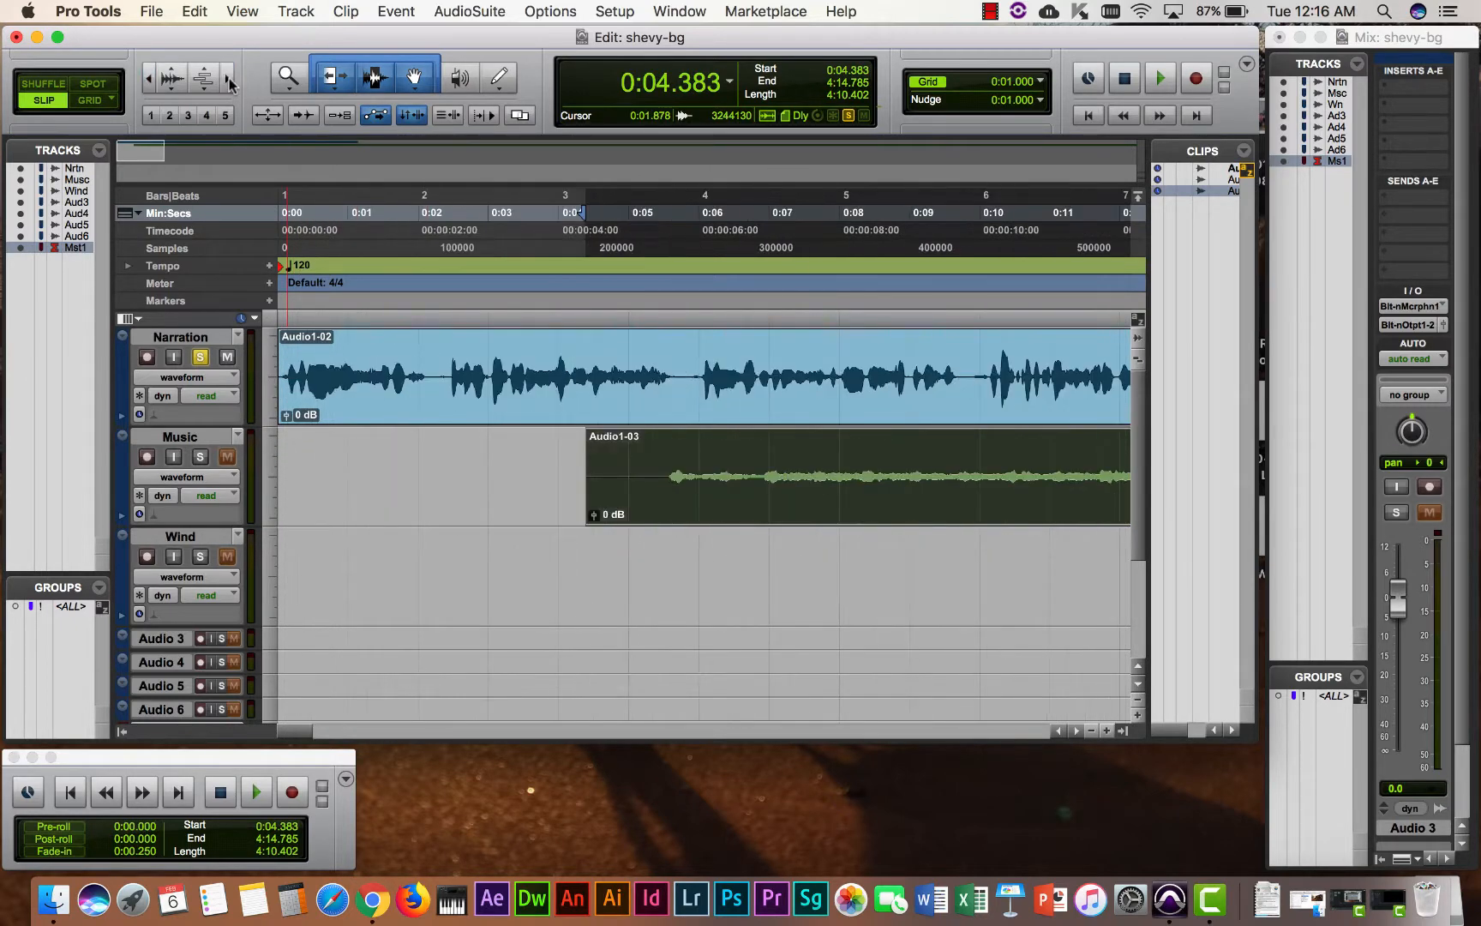
left_click_drag(590, 482, 314, 482)
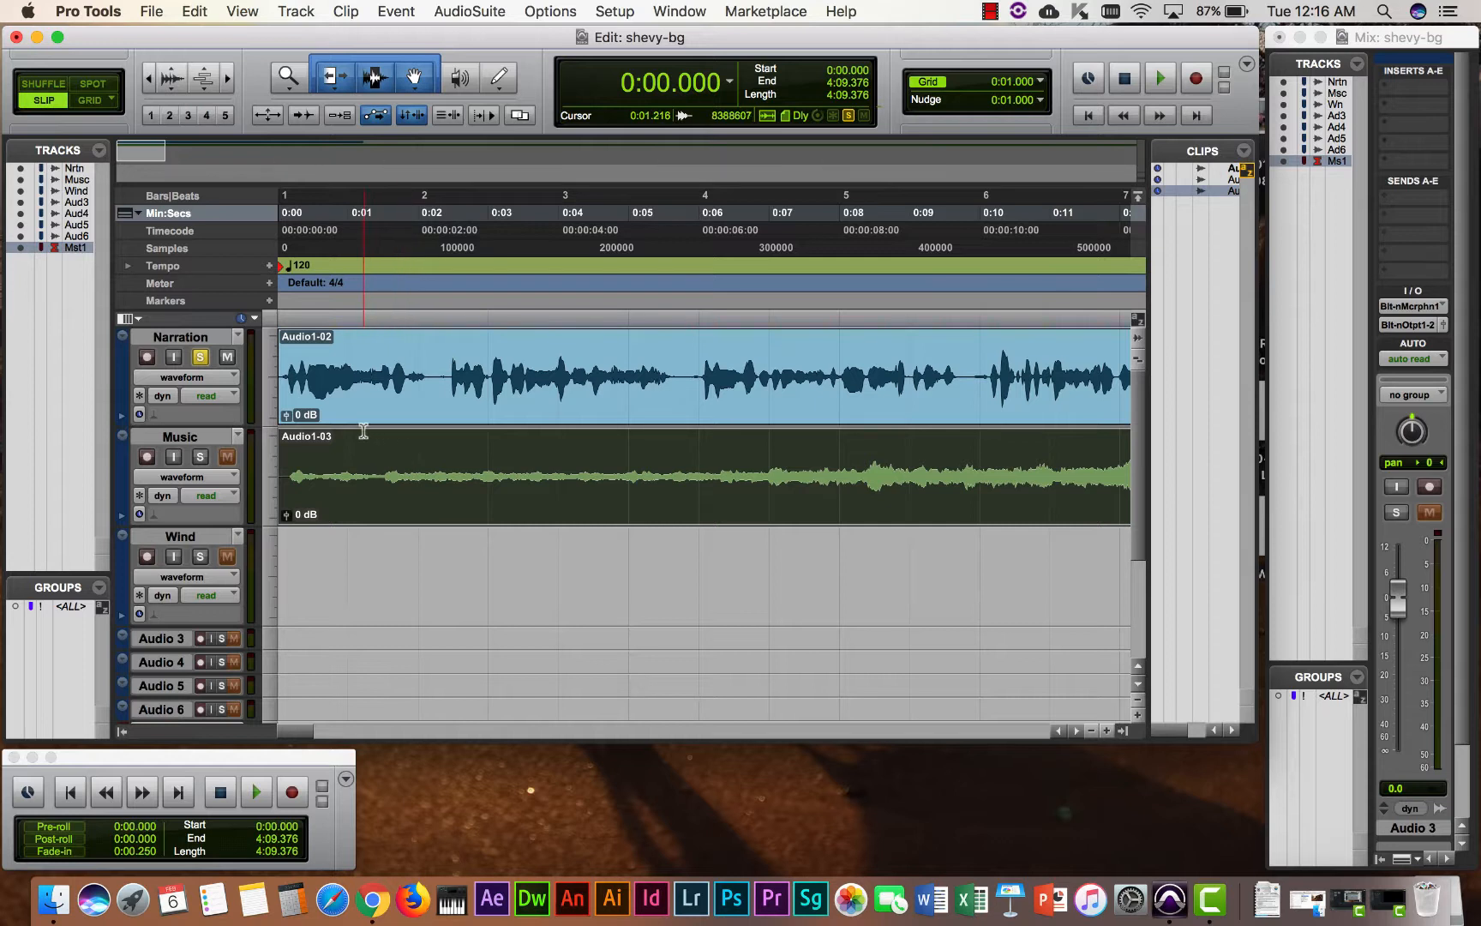
Step: Turn off solo on the Narration track and play both tracks from the beginning of the session
left_click(201, 358)
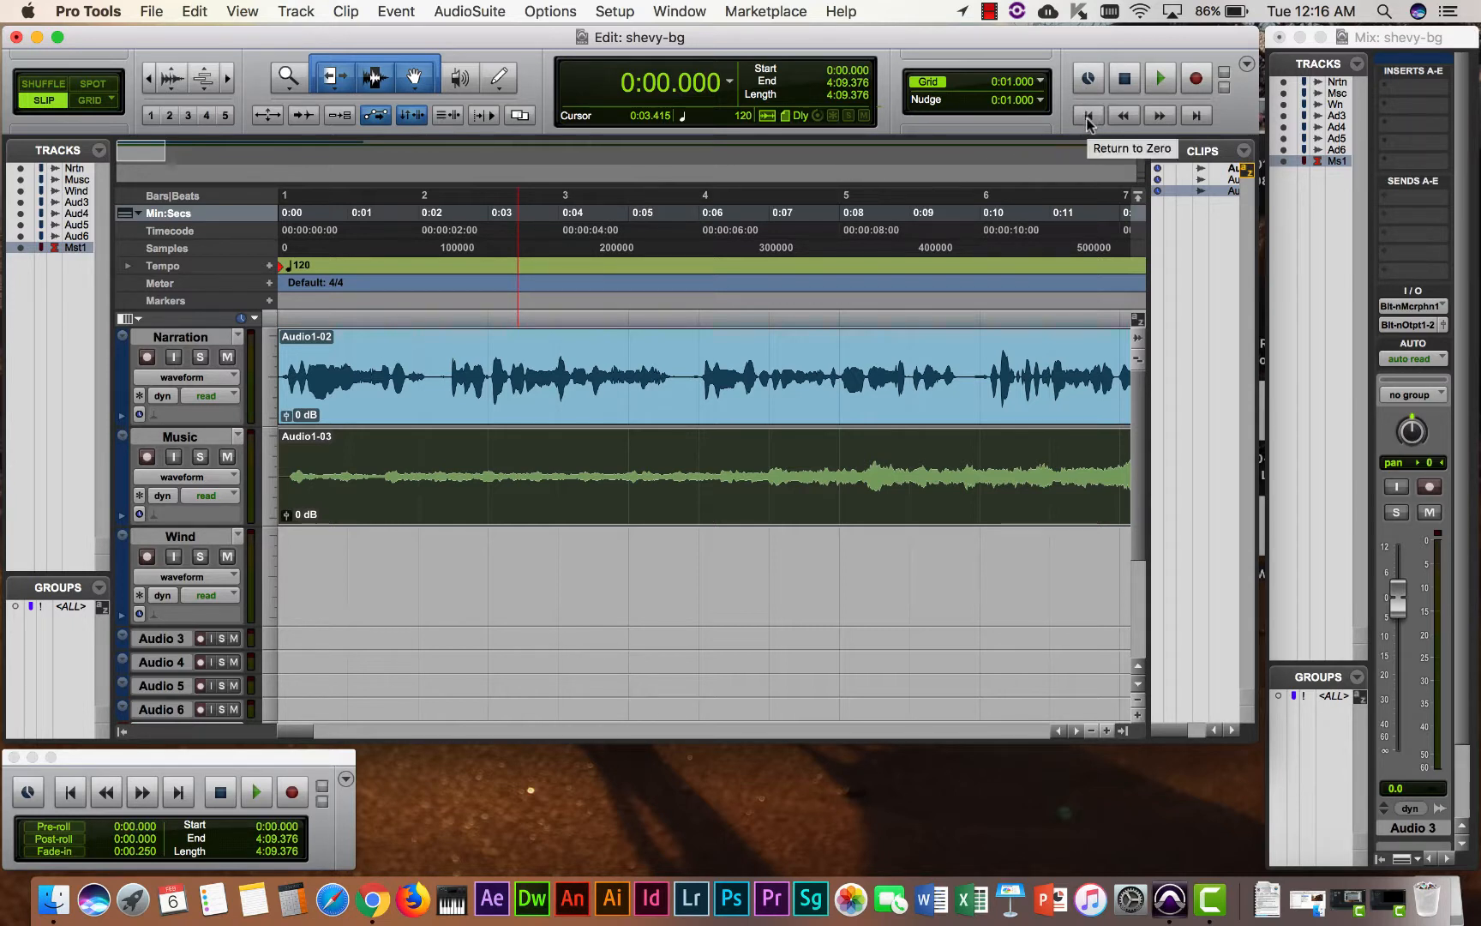
left_click(1087, 123)
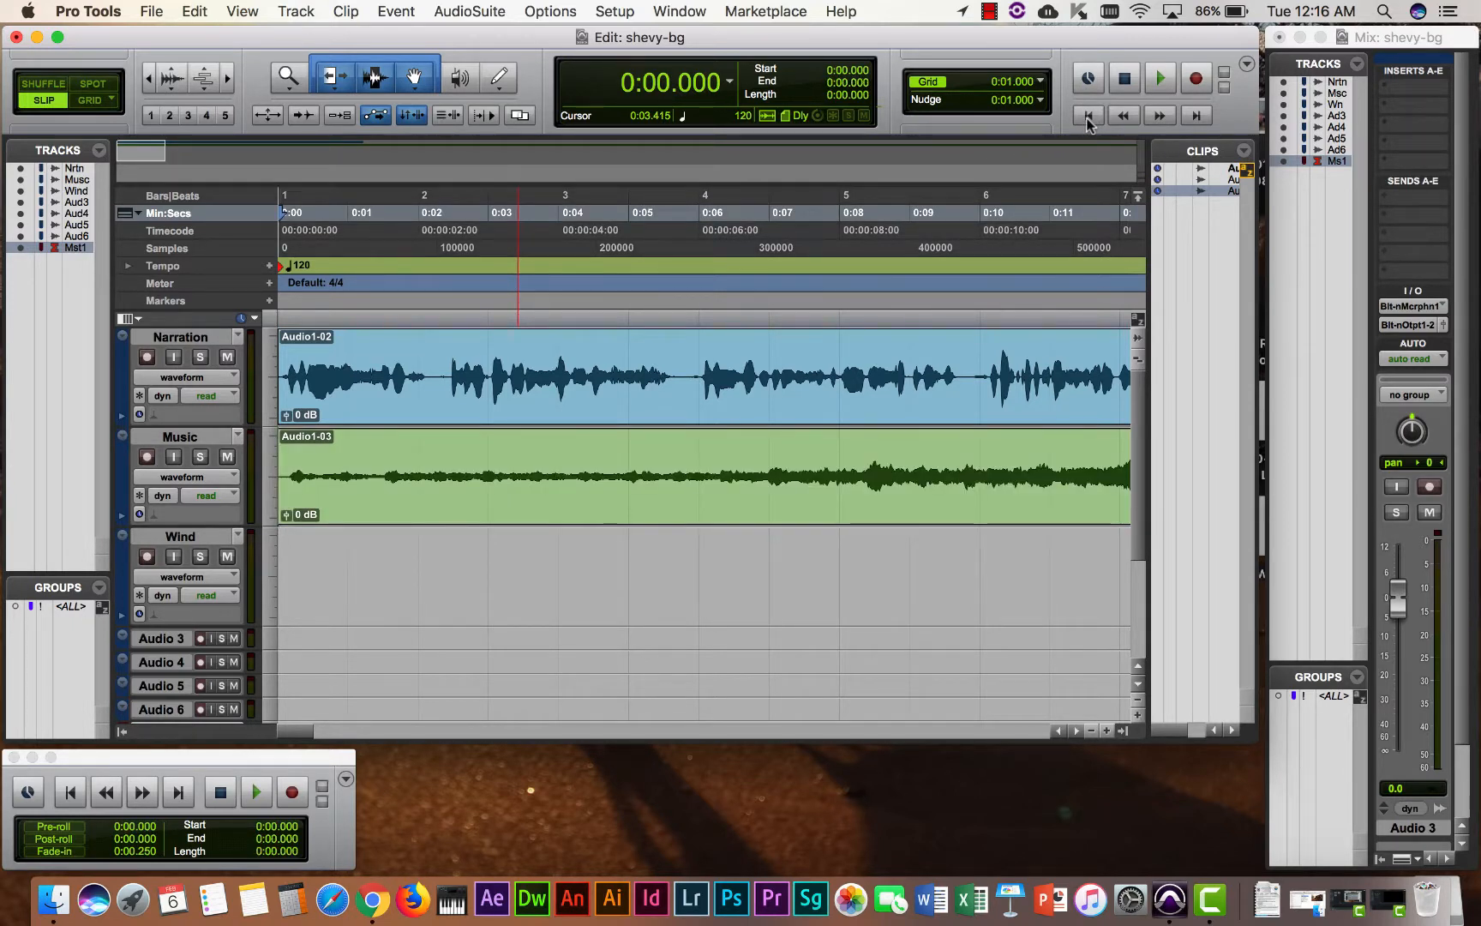
key("space")
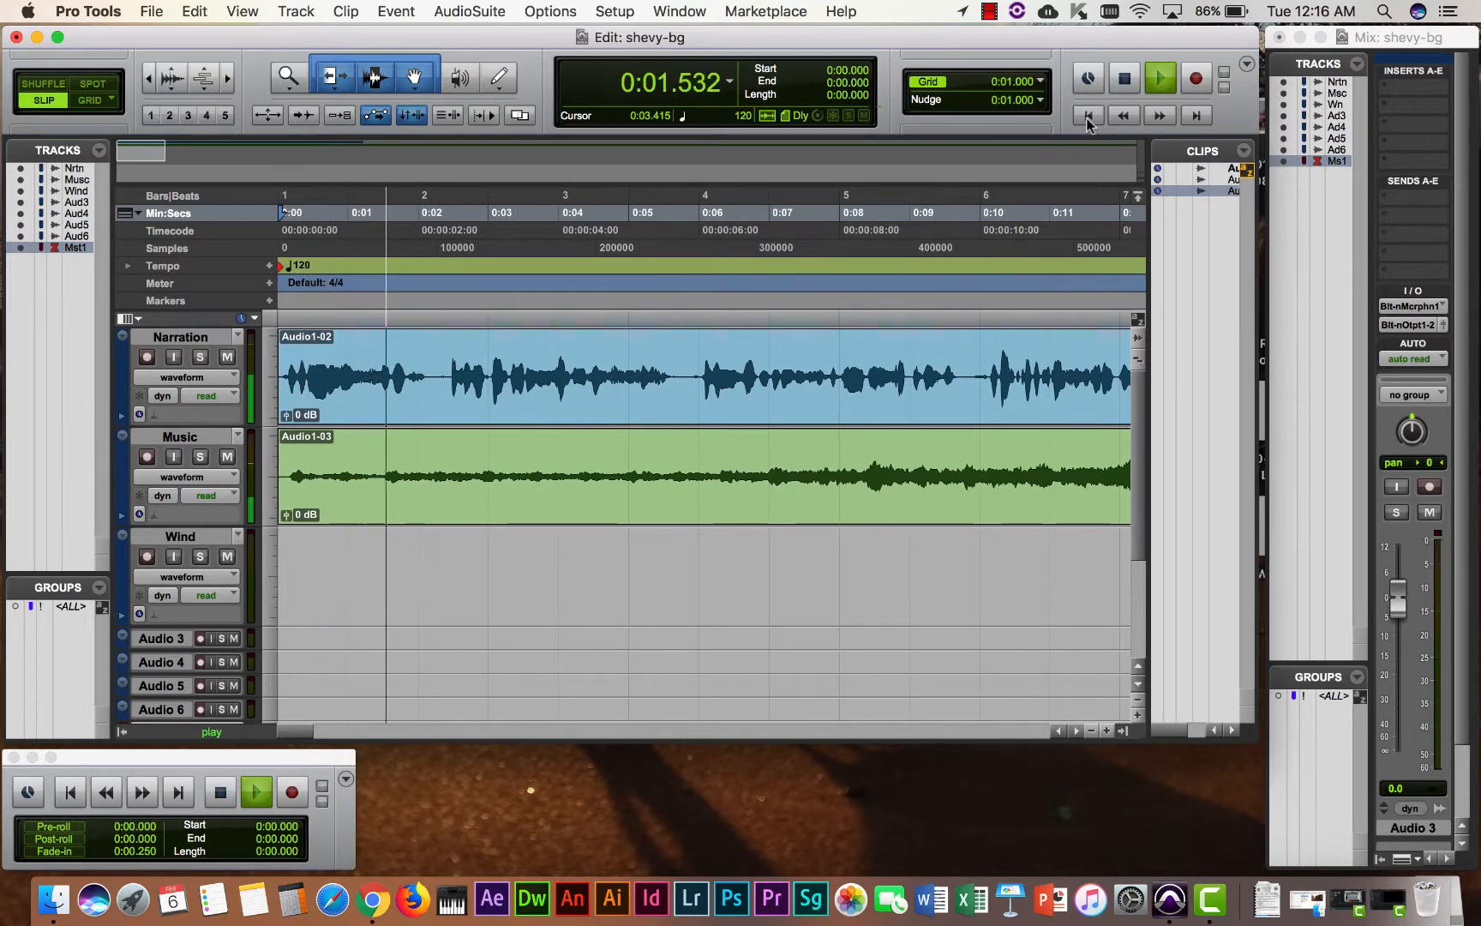
key("space")
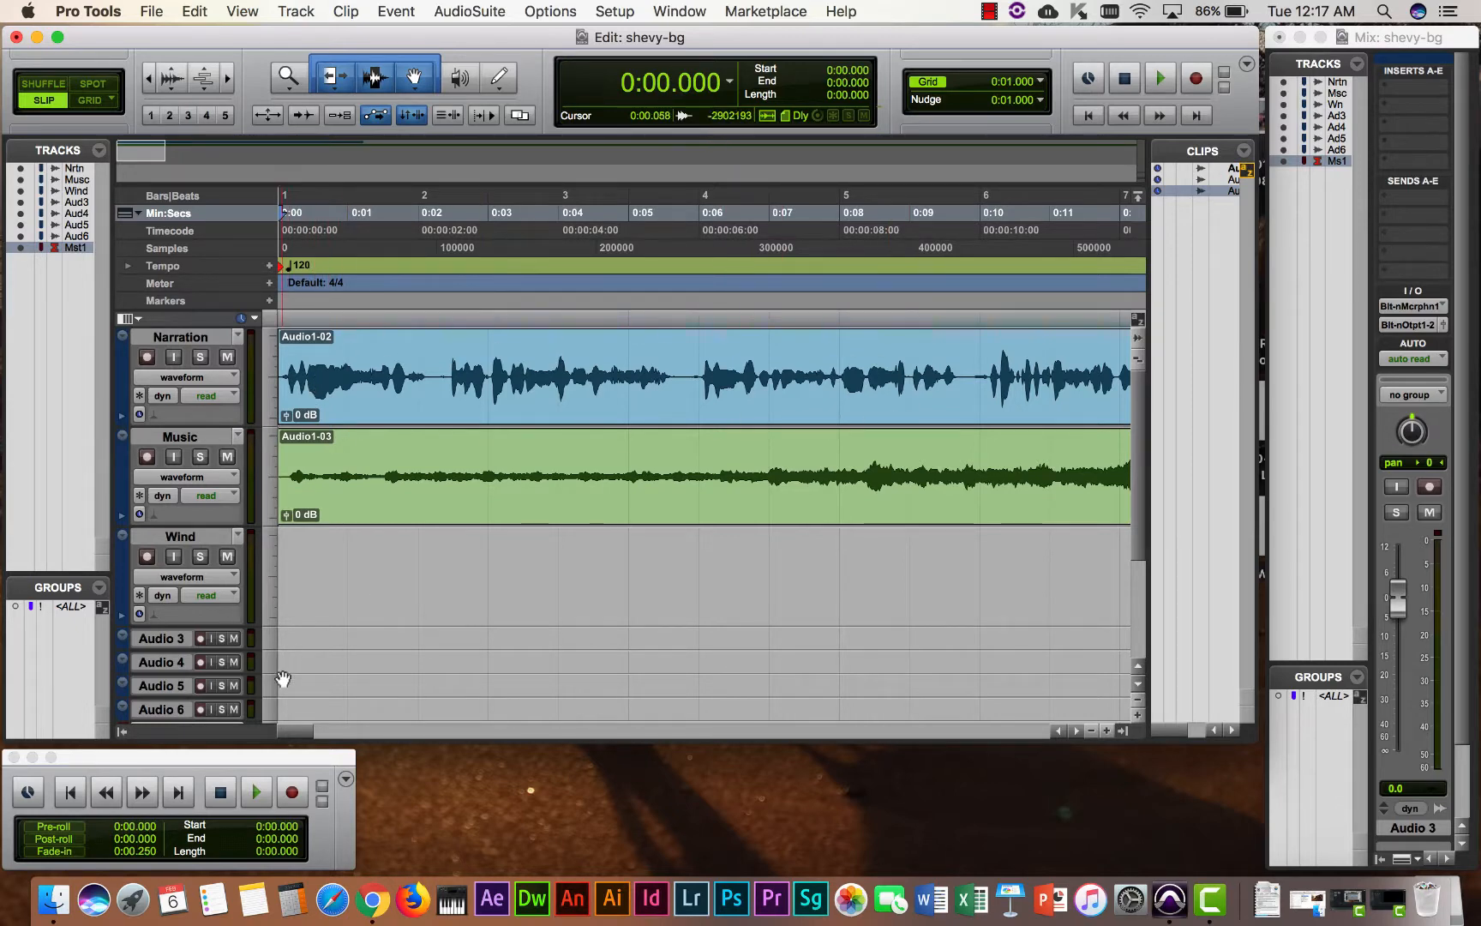
Step: Play the end of the narration with the music, starting first at about 0:57.822 and again at about 0:56.869
left_click_drag(306, 736, 466, 727)
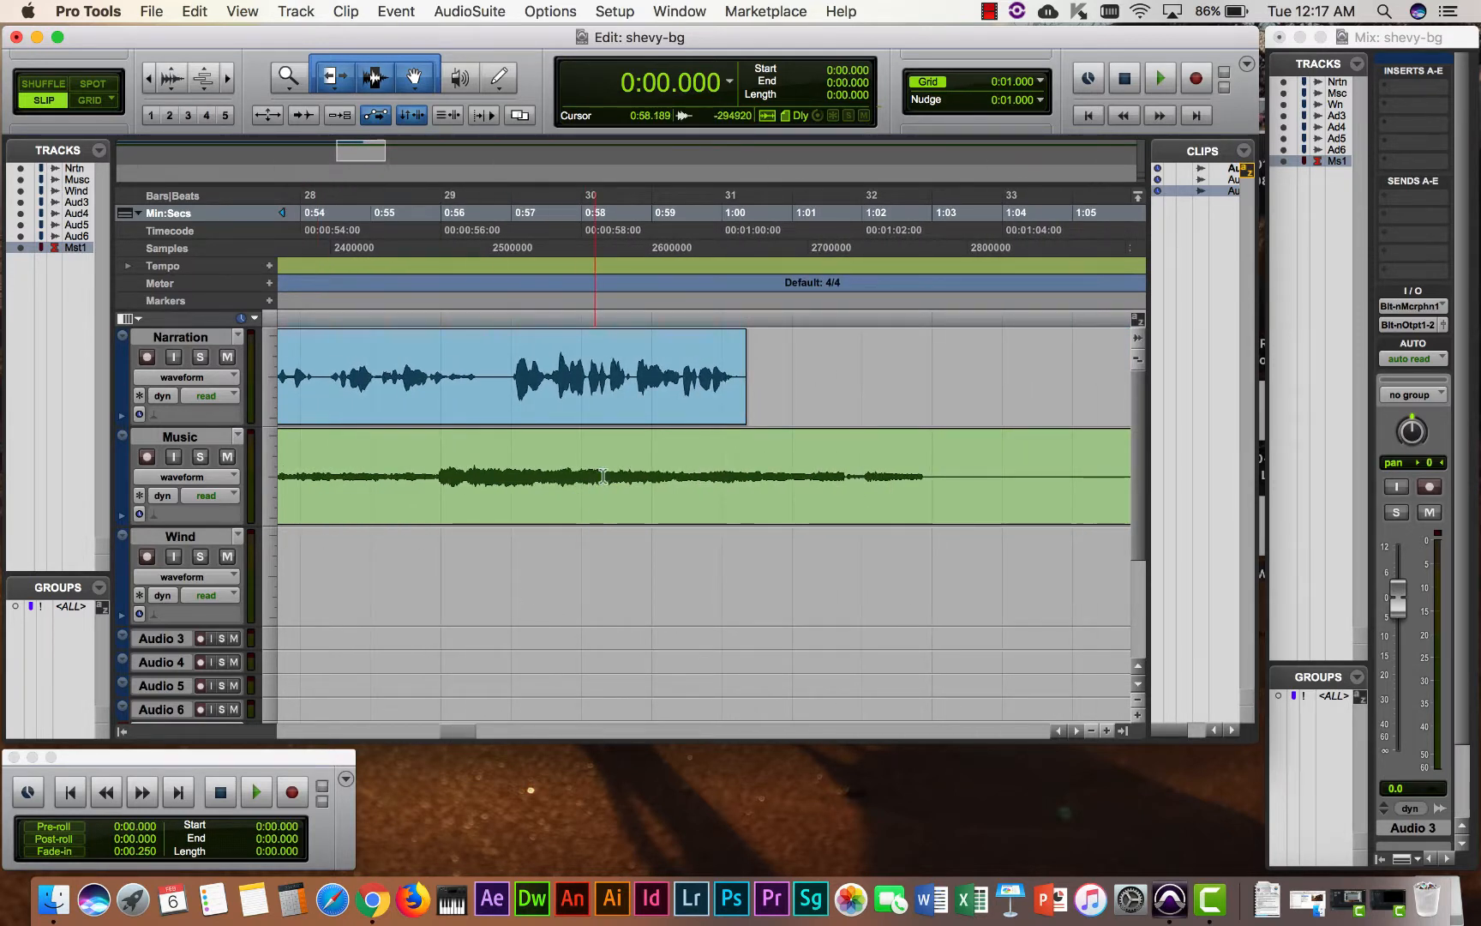
left_click(571, 306)
key("space")
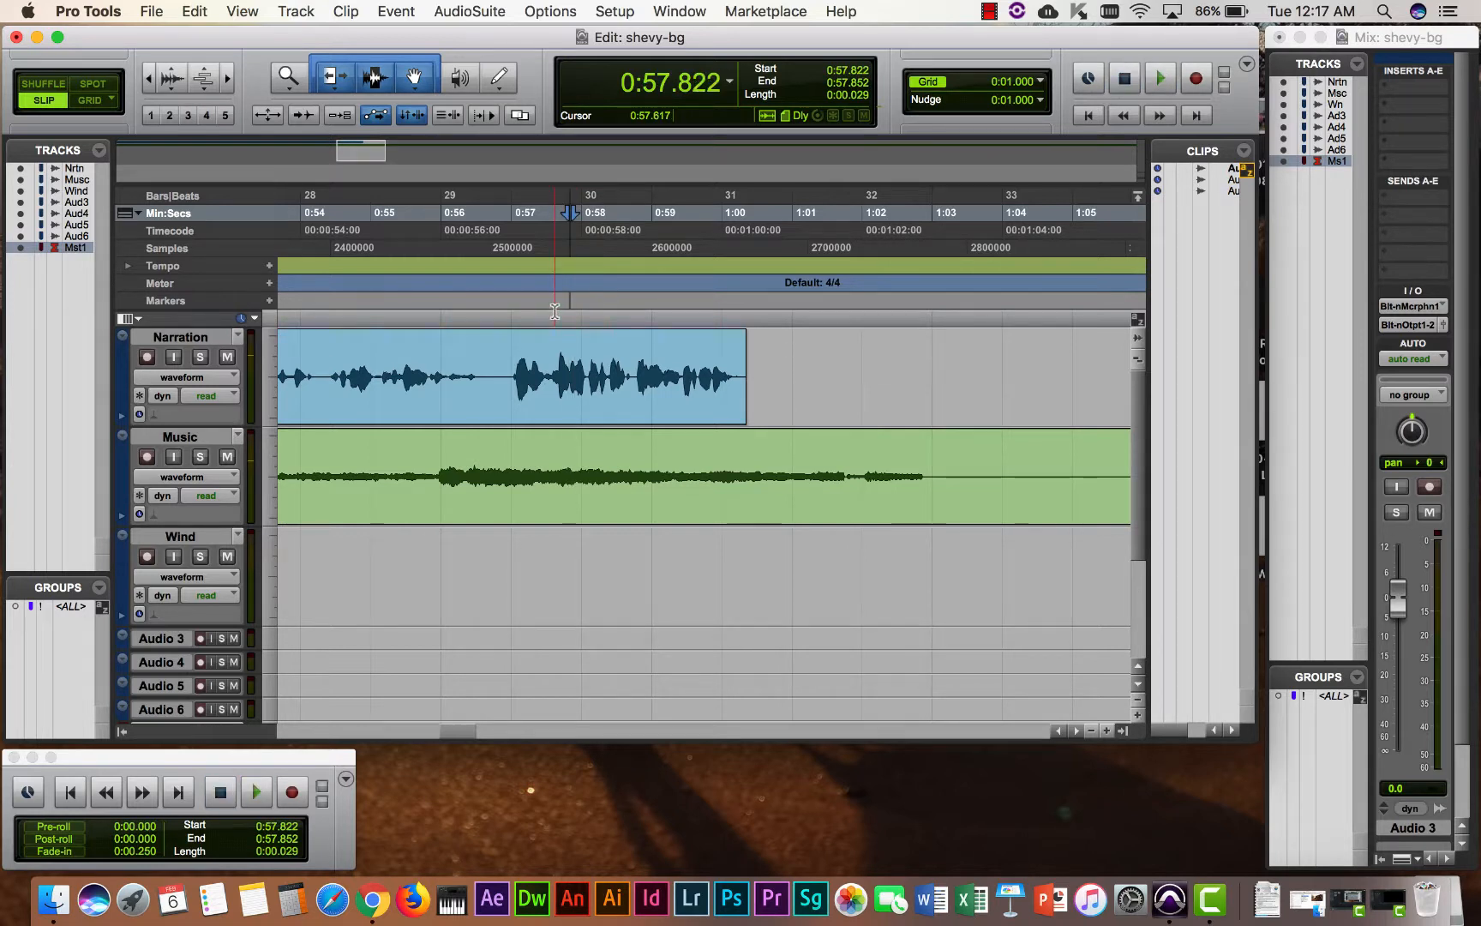
key("space")
left_click(503, 302)
key("space")
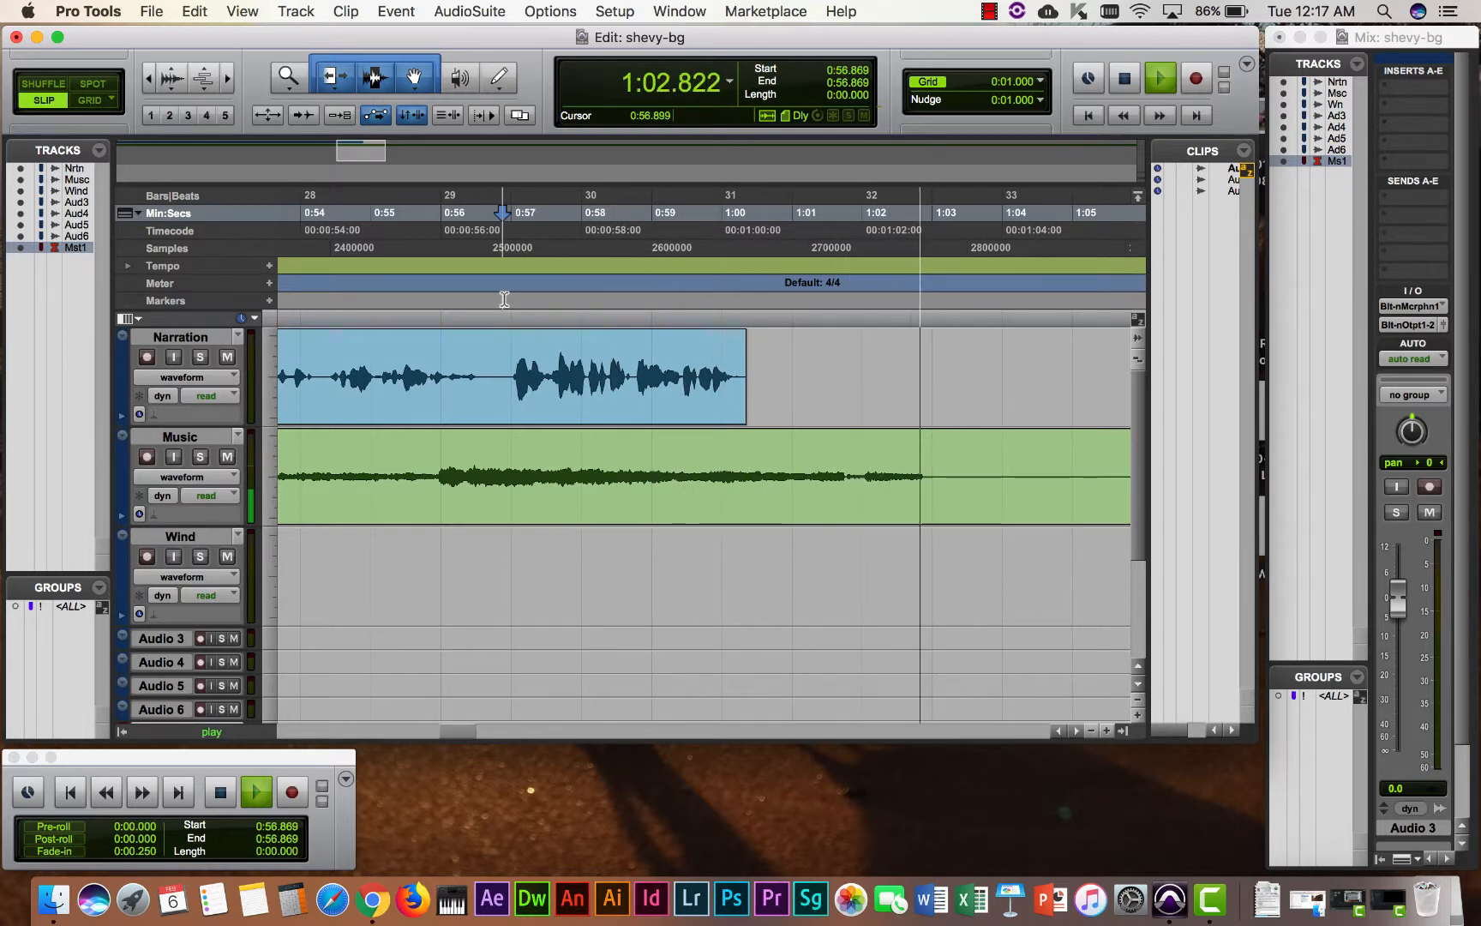
key("space")
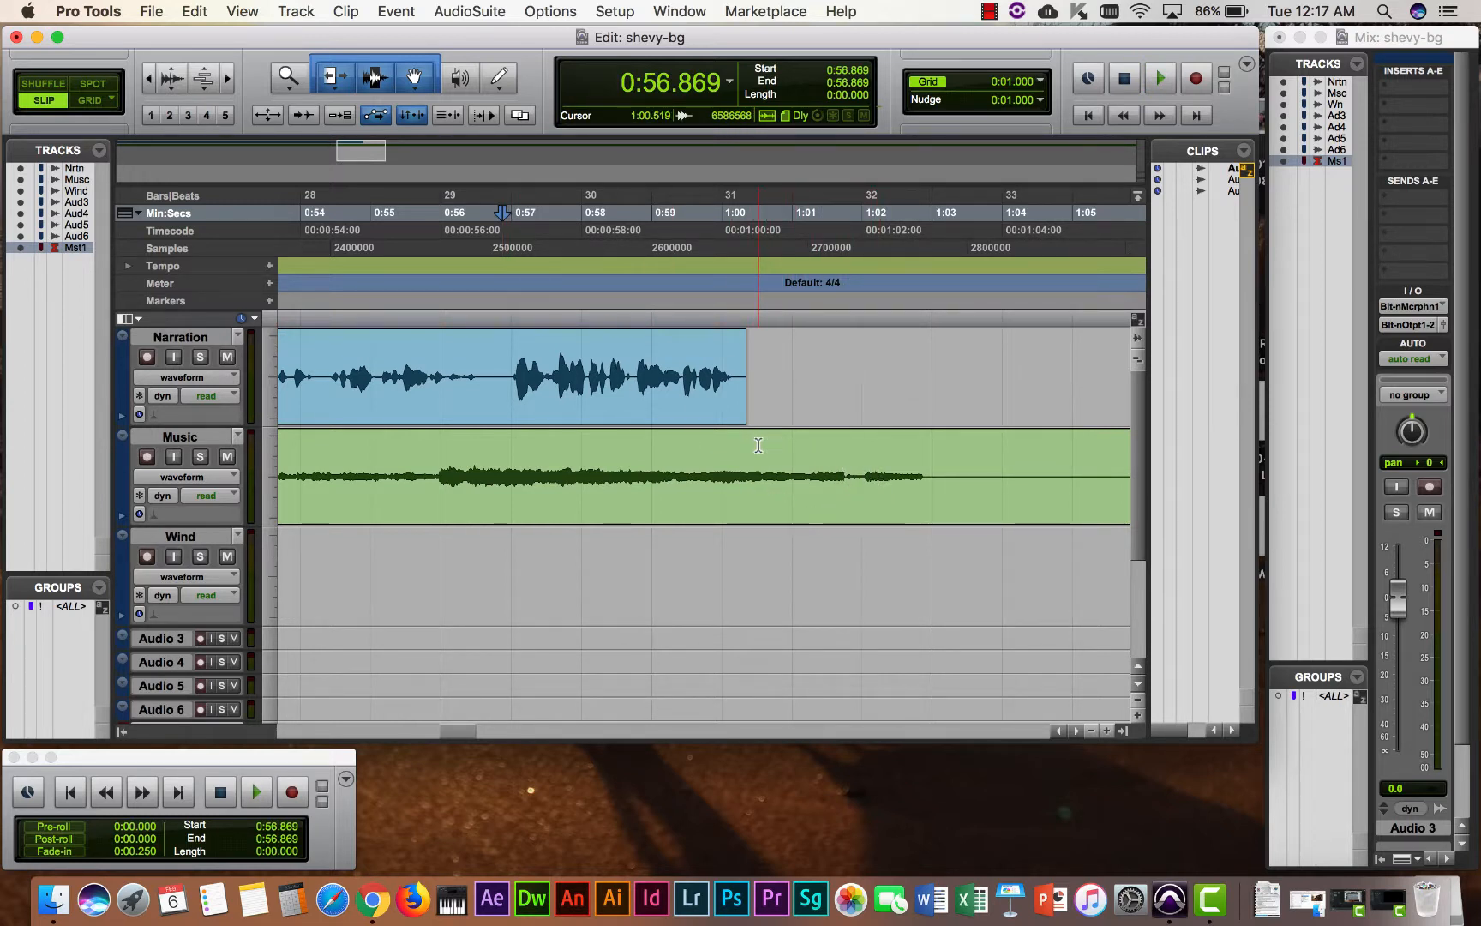
Step: Separate the Music clip at 1:04.125 and trim the end of its first part back to about 1:00.241
left_click(1011, 467)
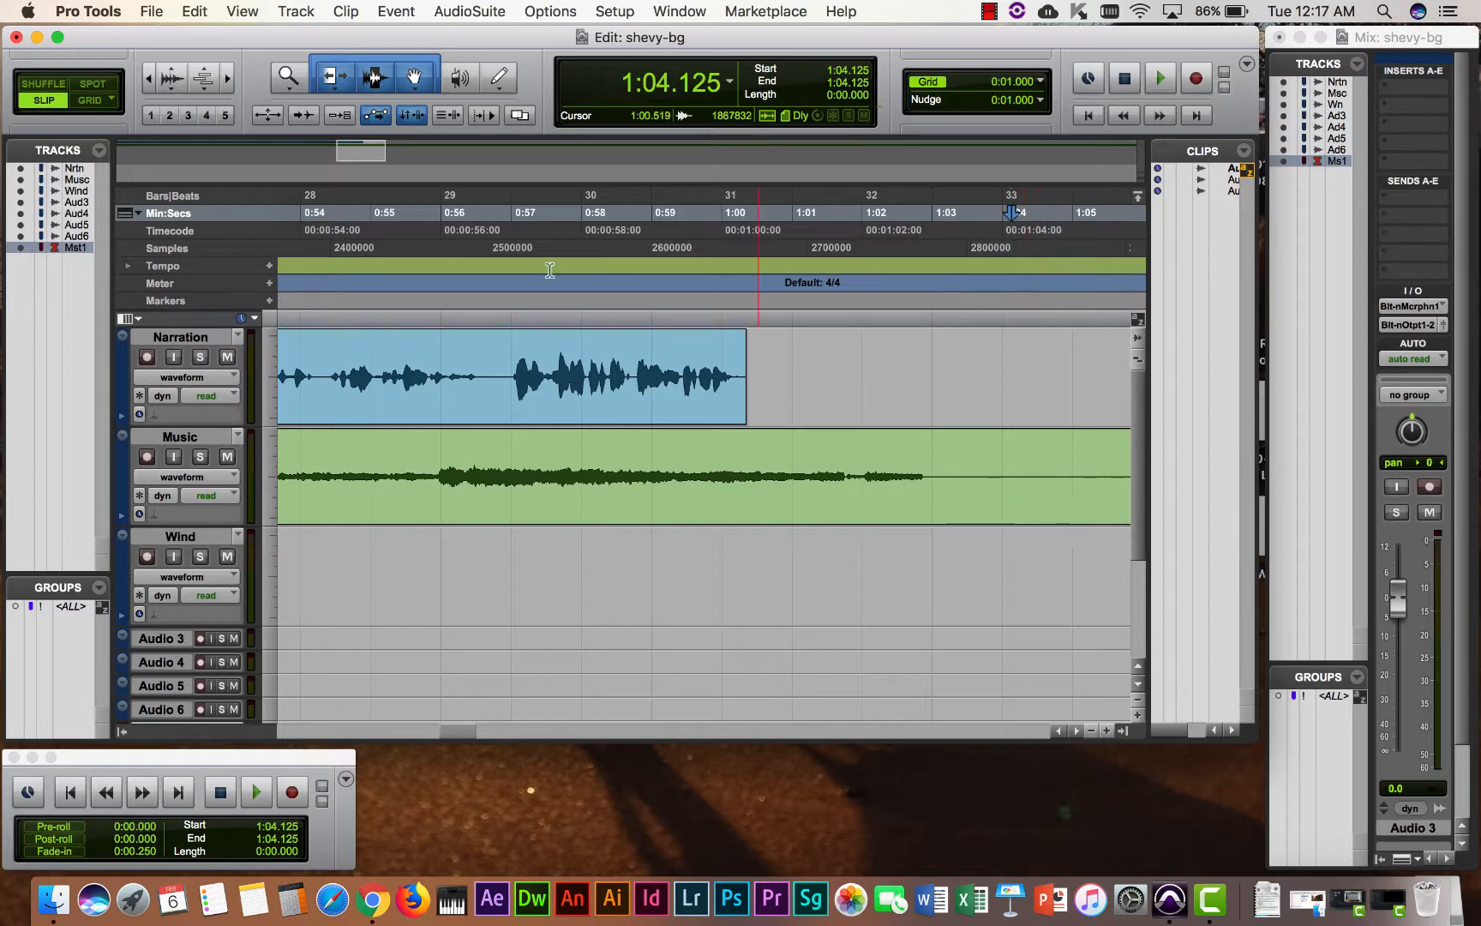
left_click(196, 12)
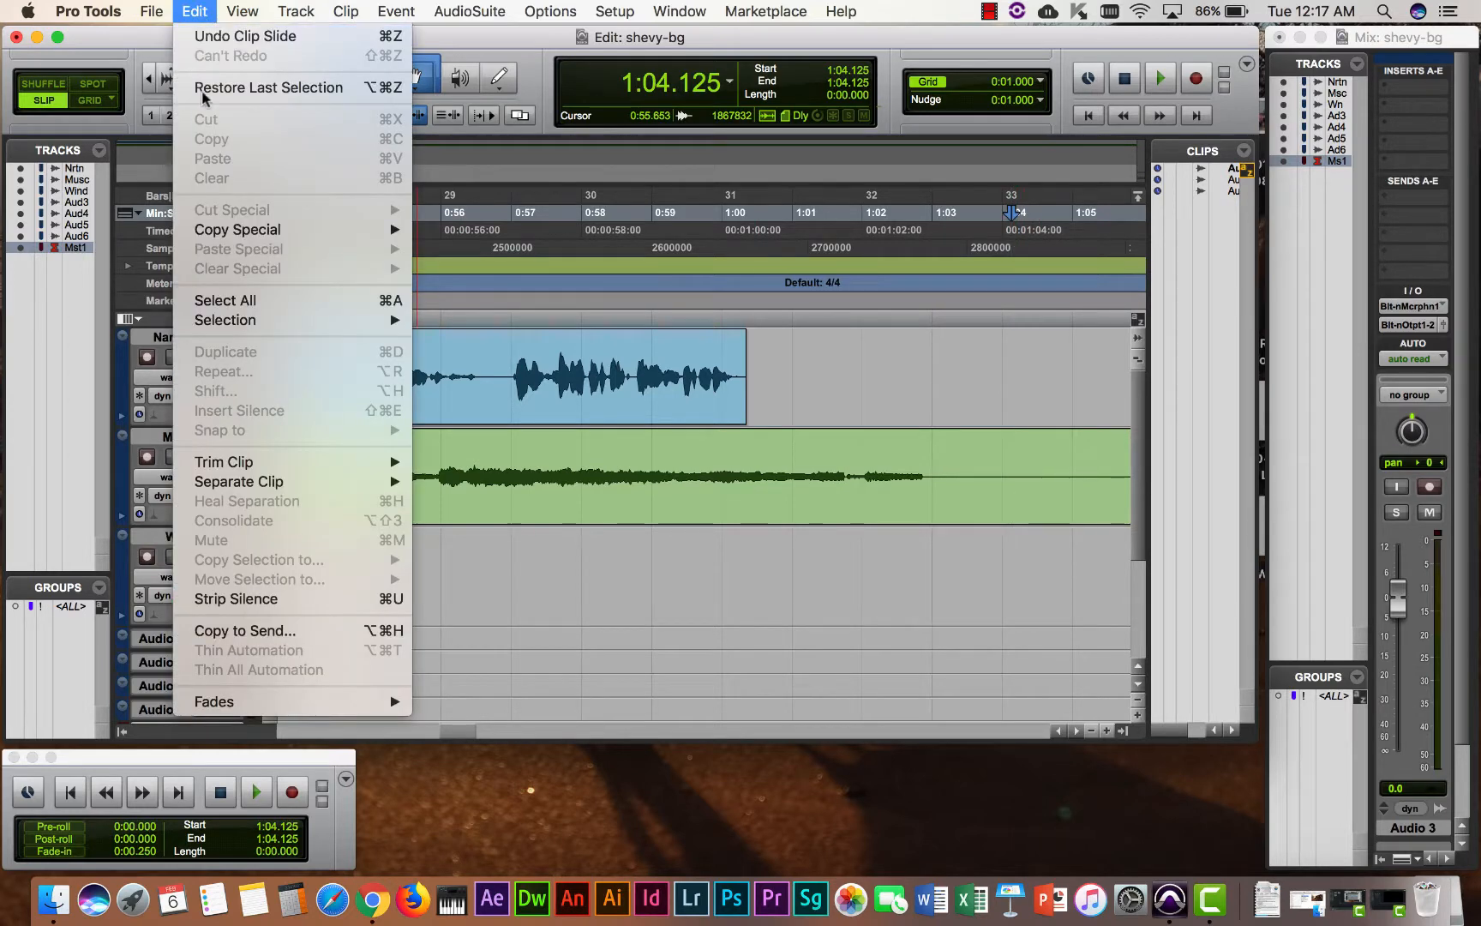
mouse_move(244, 482)
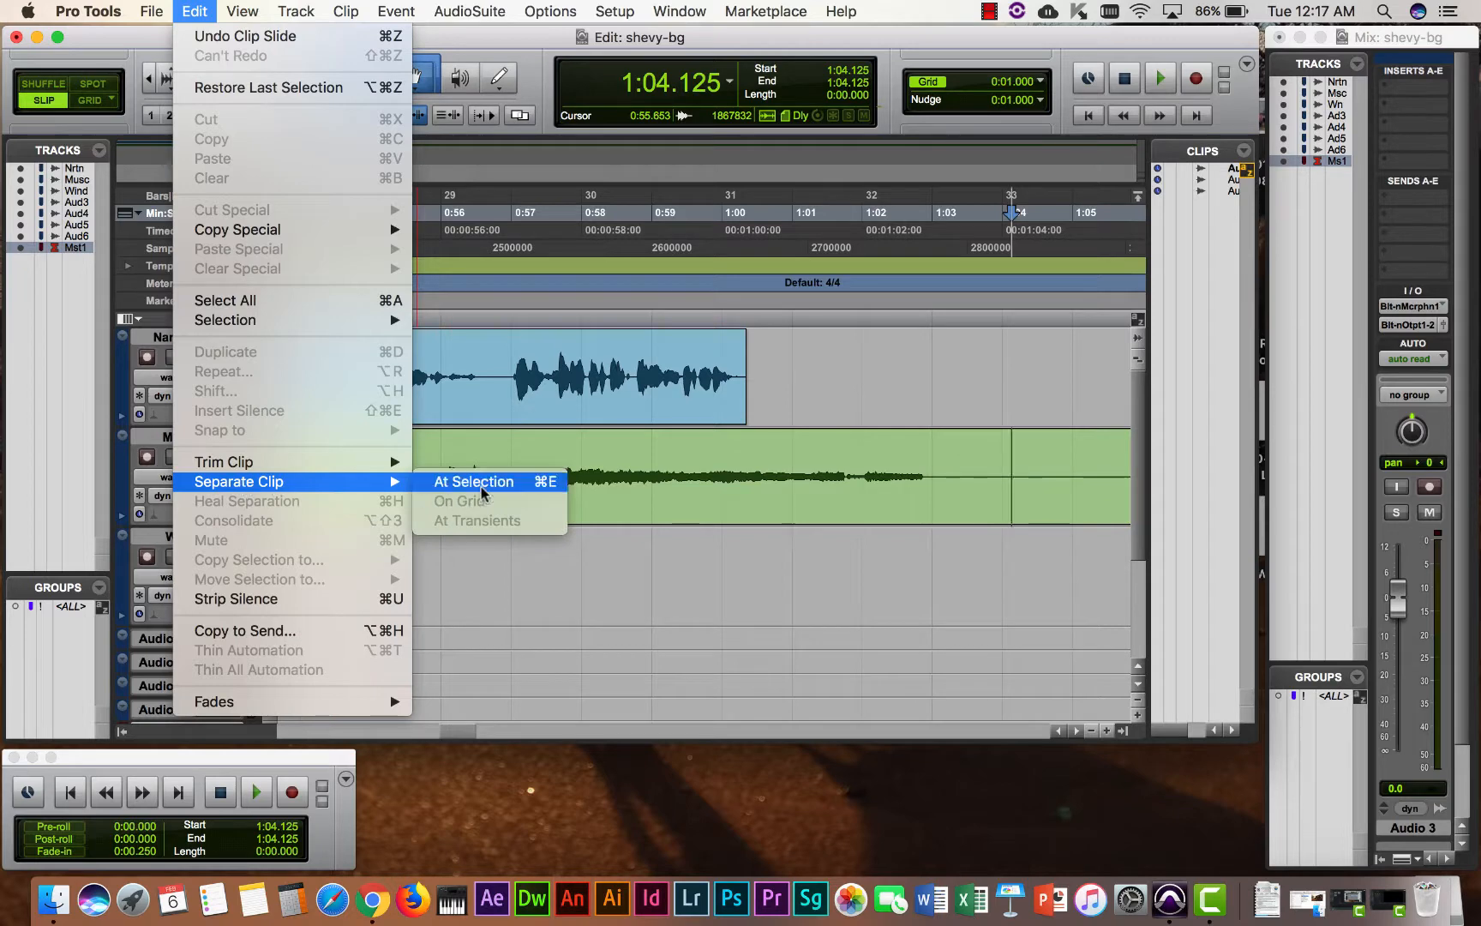
left_click(538, 486)
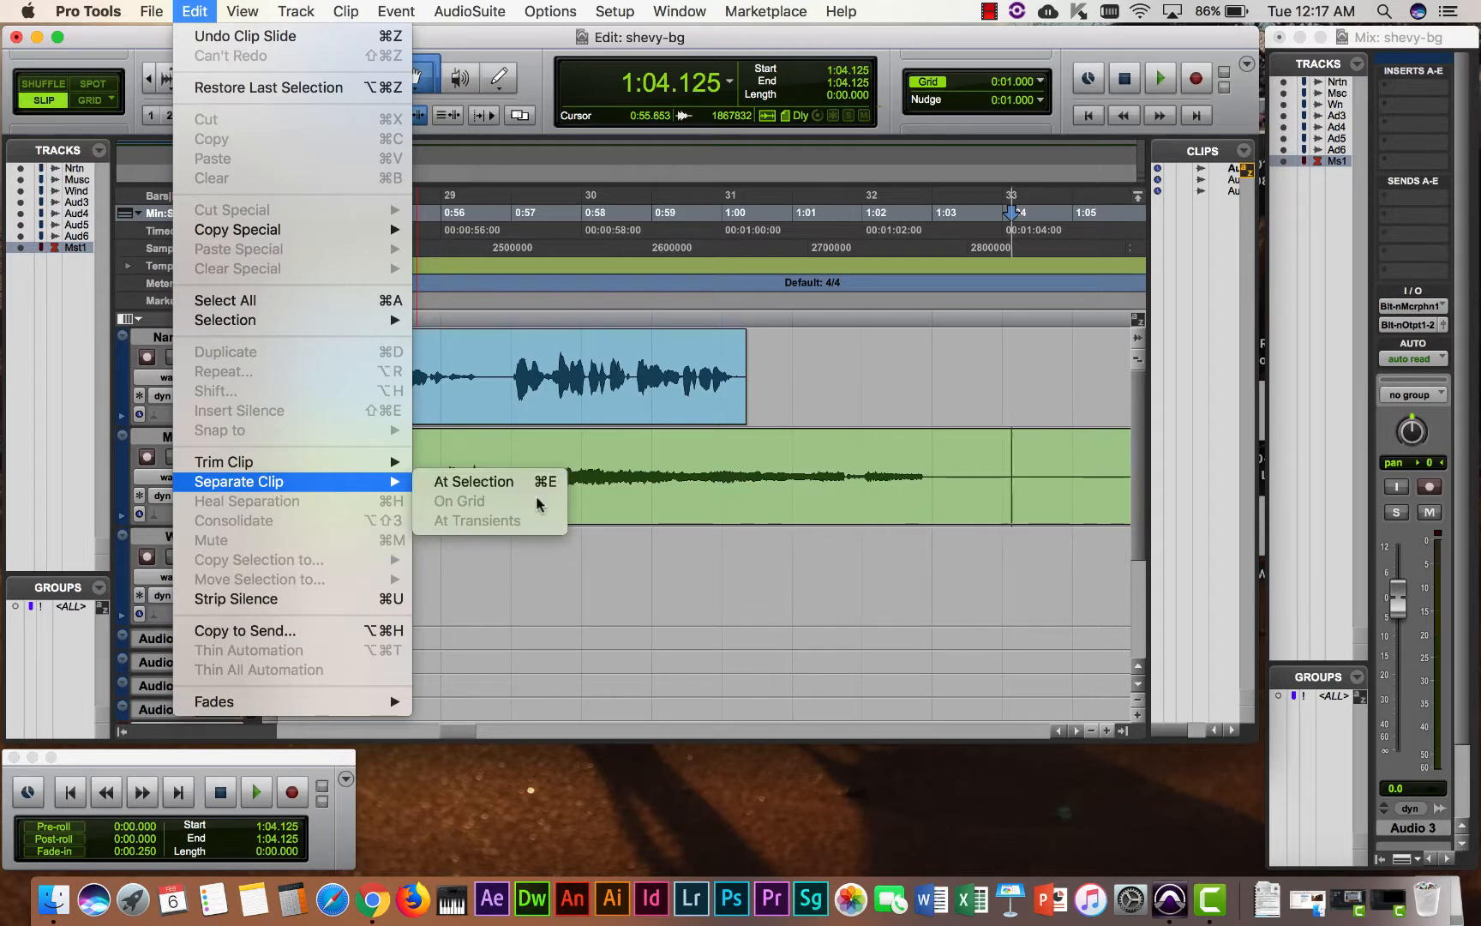
left_click(1008, 484)
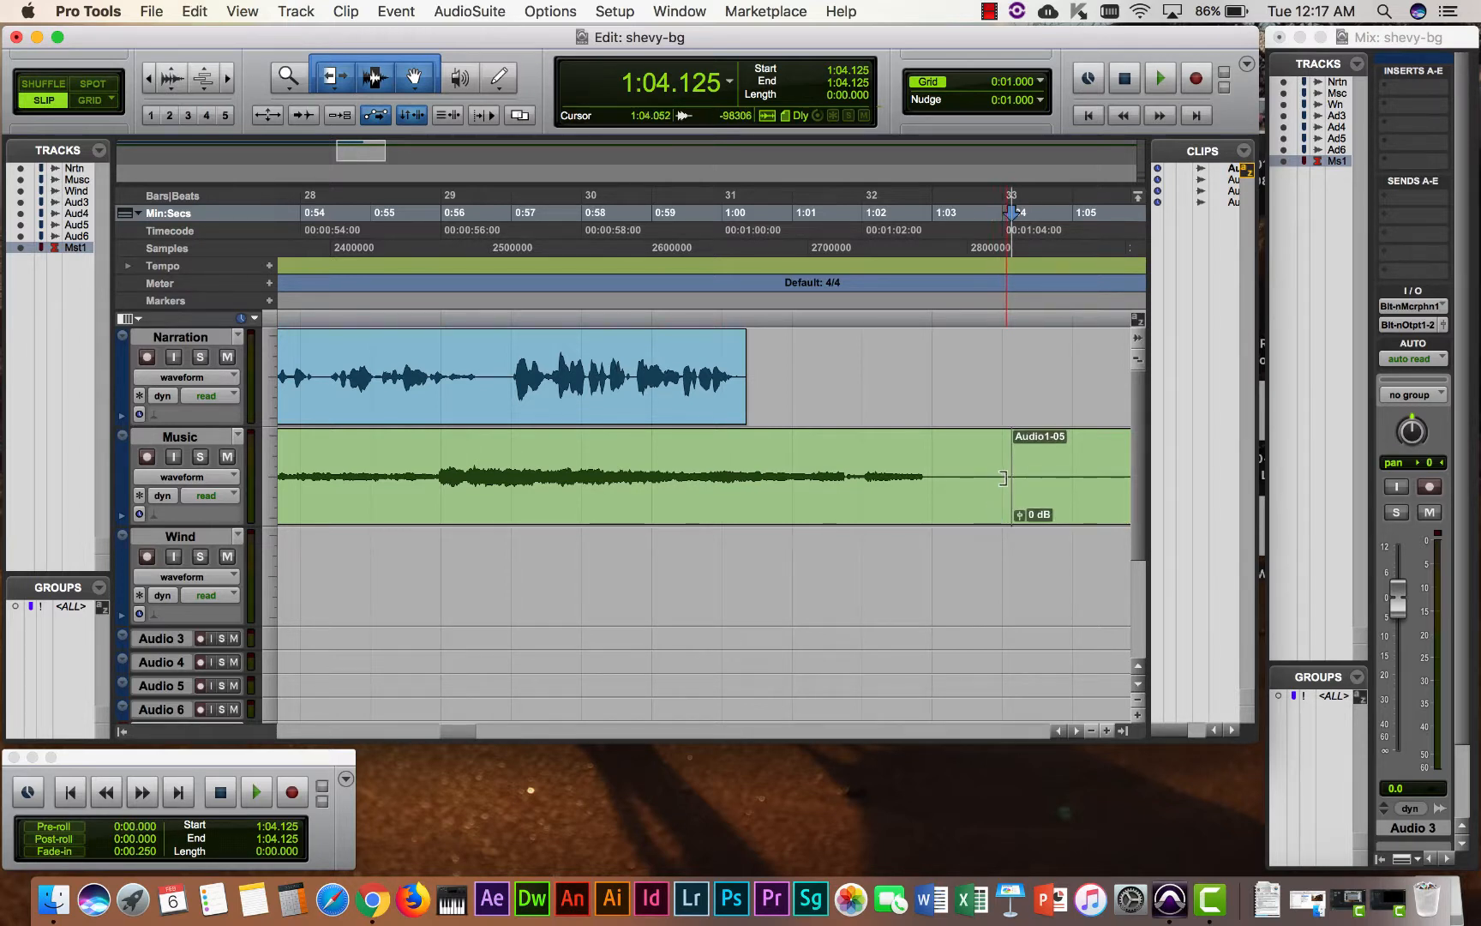
left_click_drag(1004, 477, 734, 465)
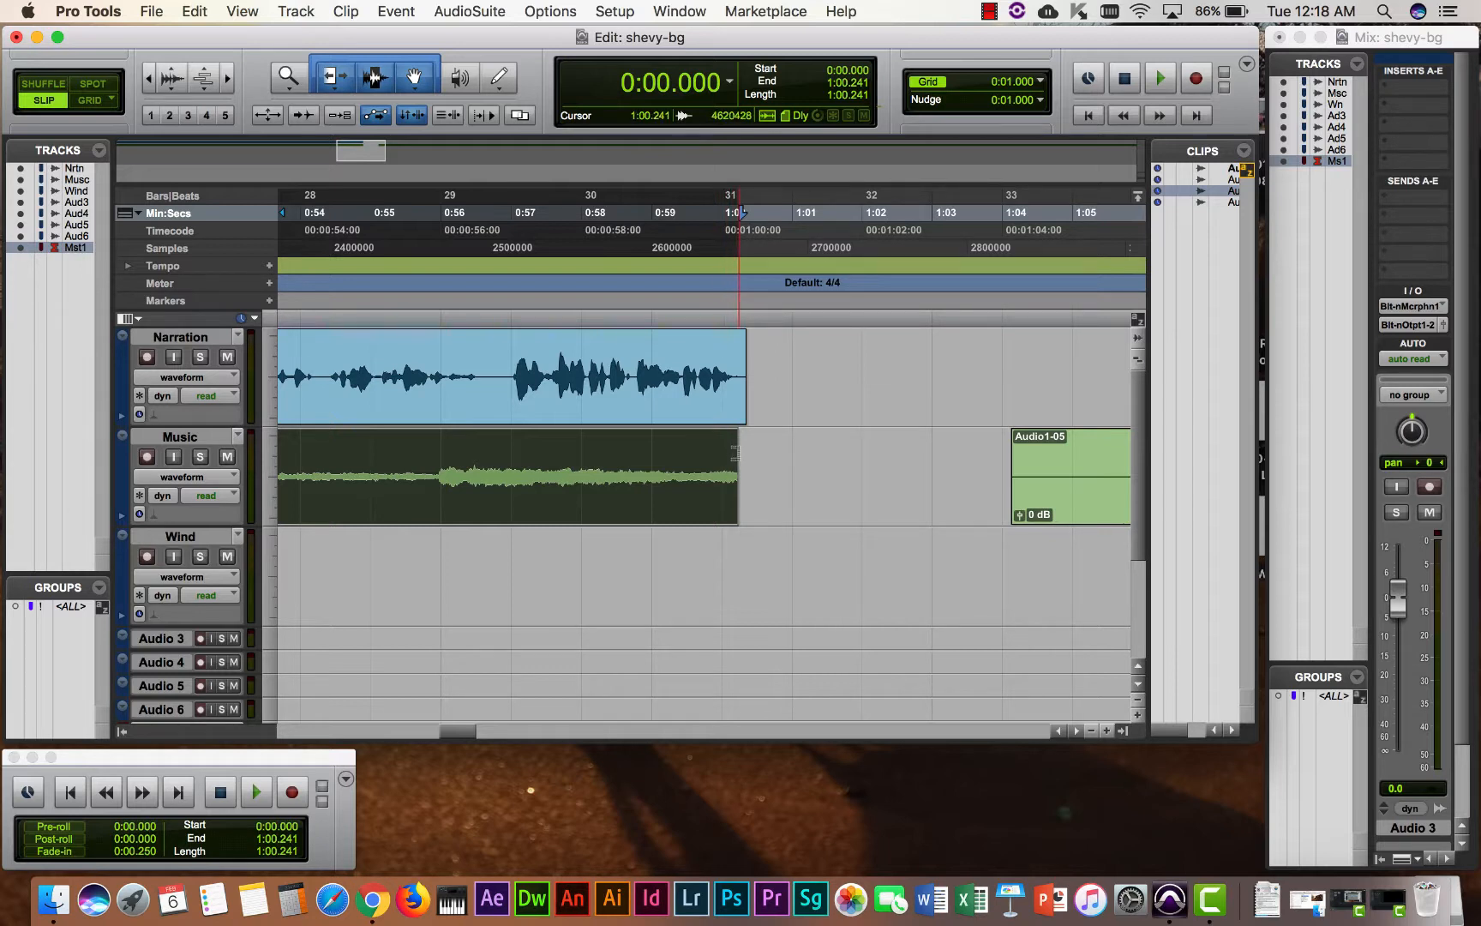
Step: Play the end of the narration with the trimmed music from about 0:59.303
left_click(673, 356)
key("space")
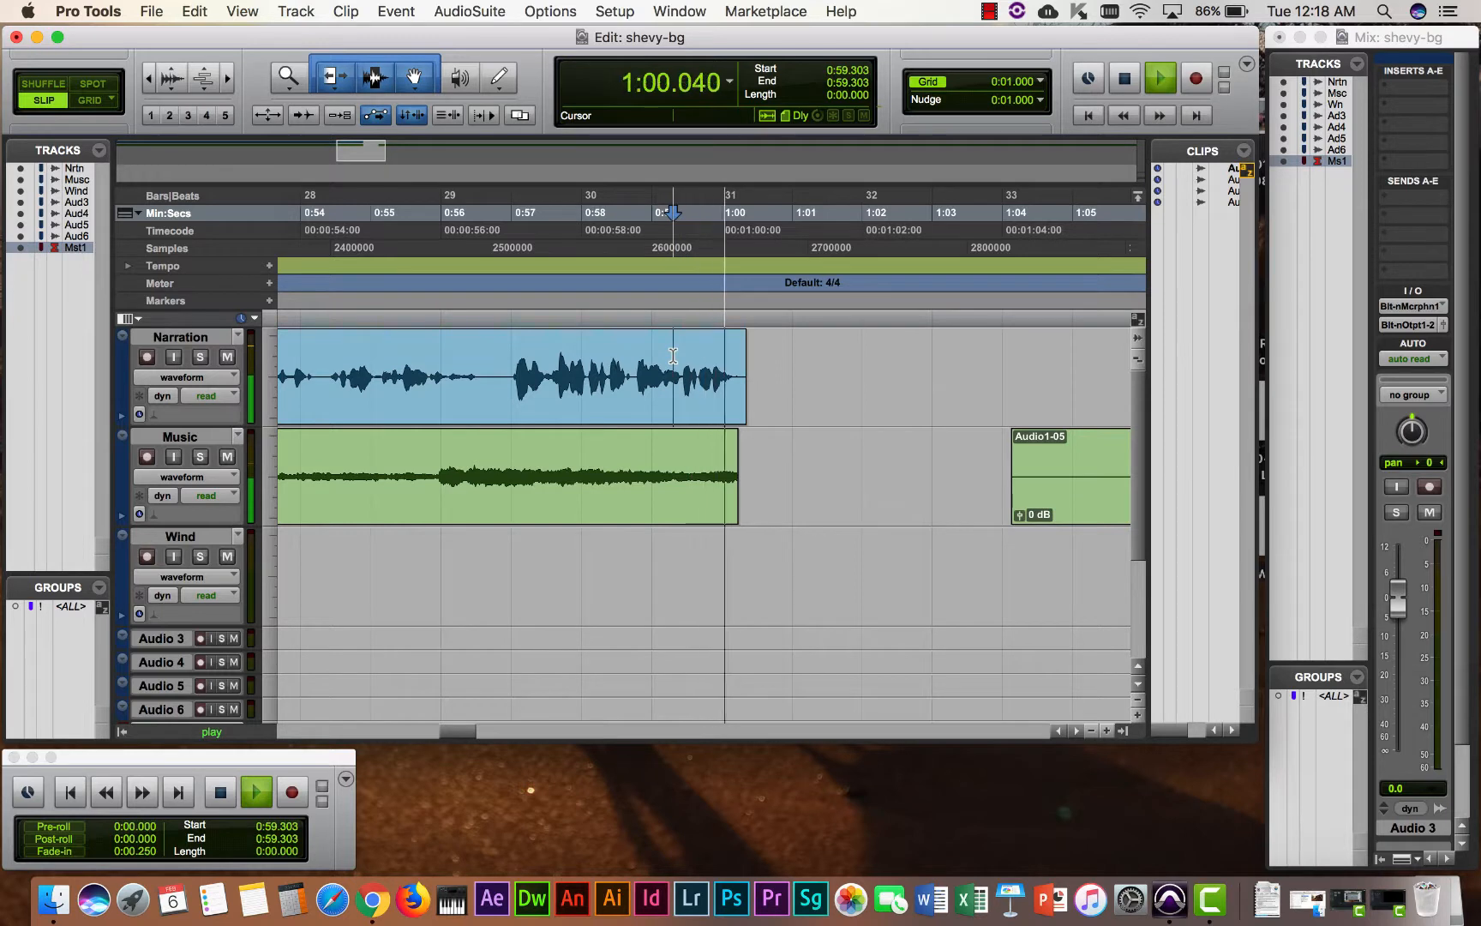
key("space")
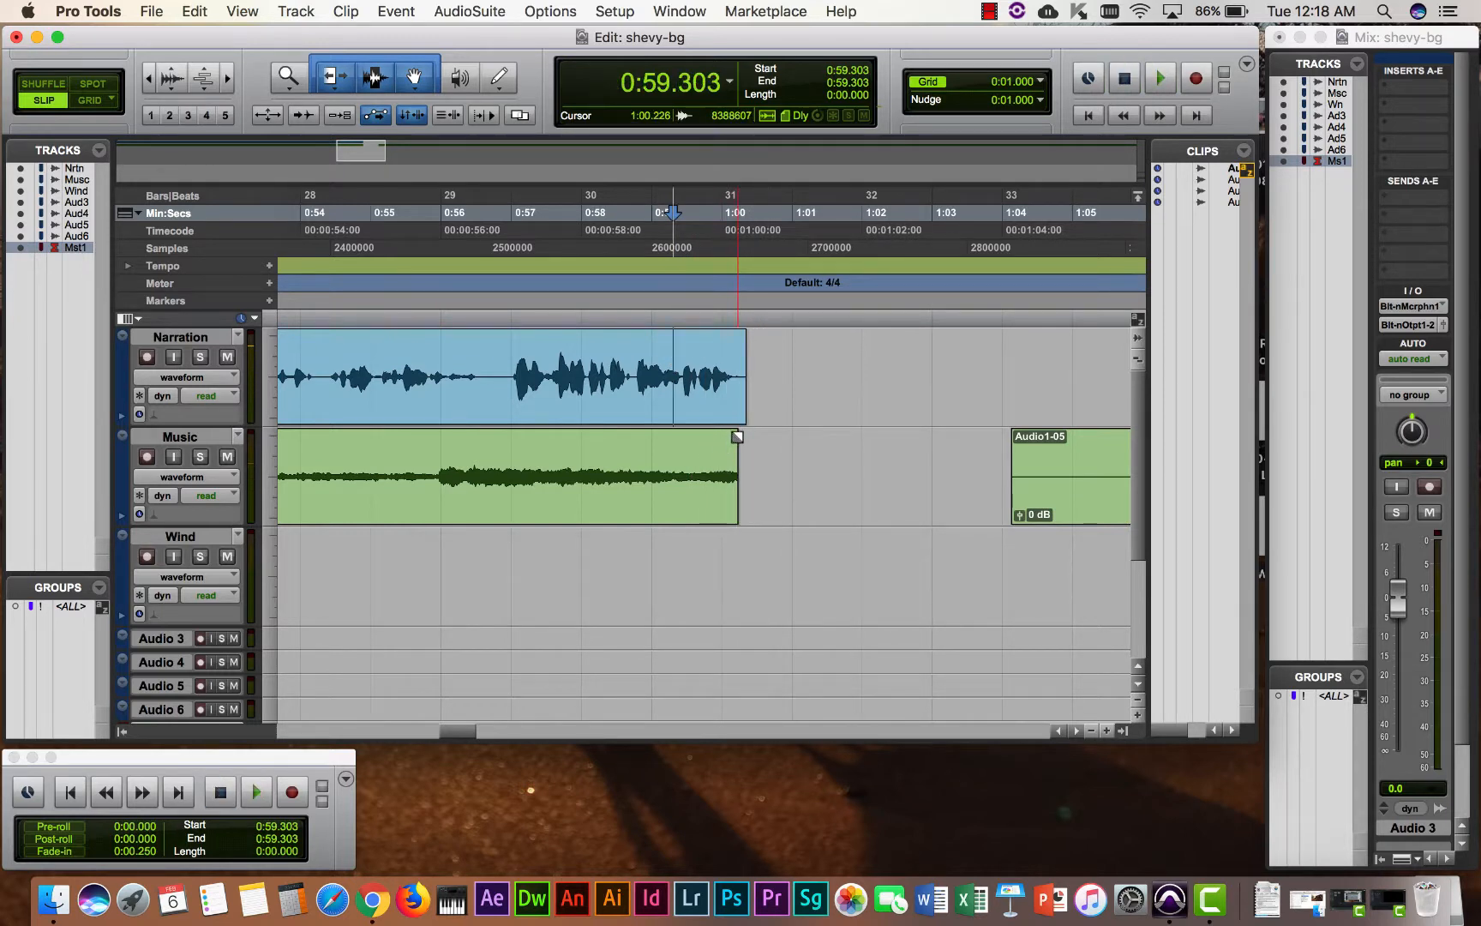
Step: Add a fade-out about 2.18 seconds long to the end of the first Music clip and play it from about 0:56.723
left_click_drag(736, 436, 585, 446)
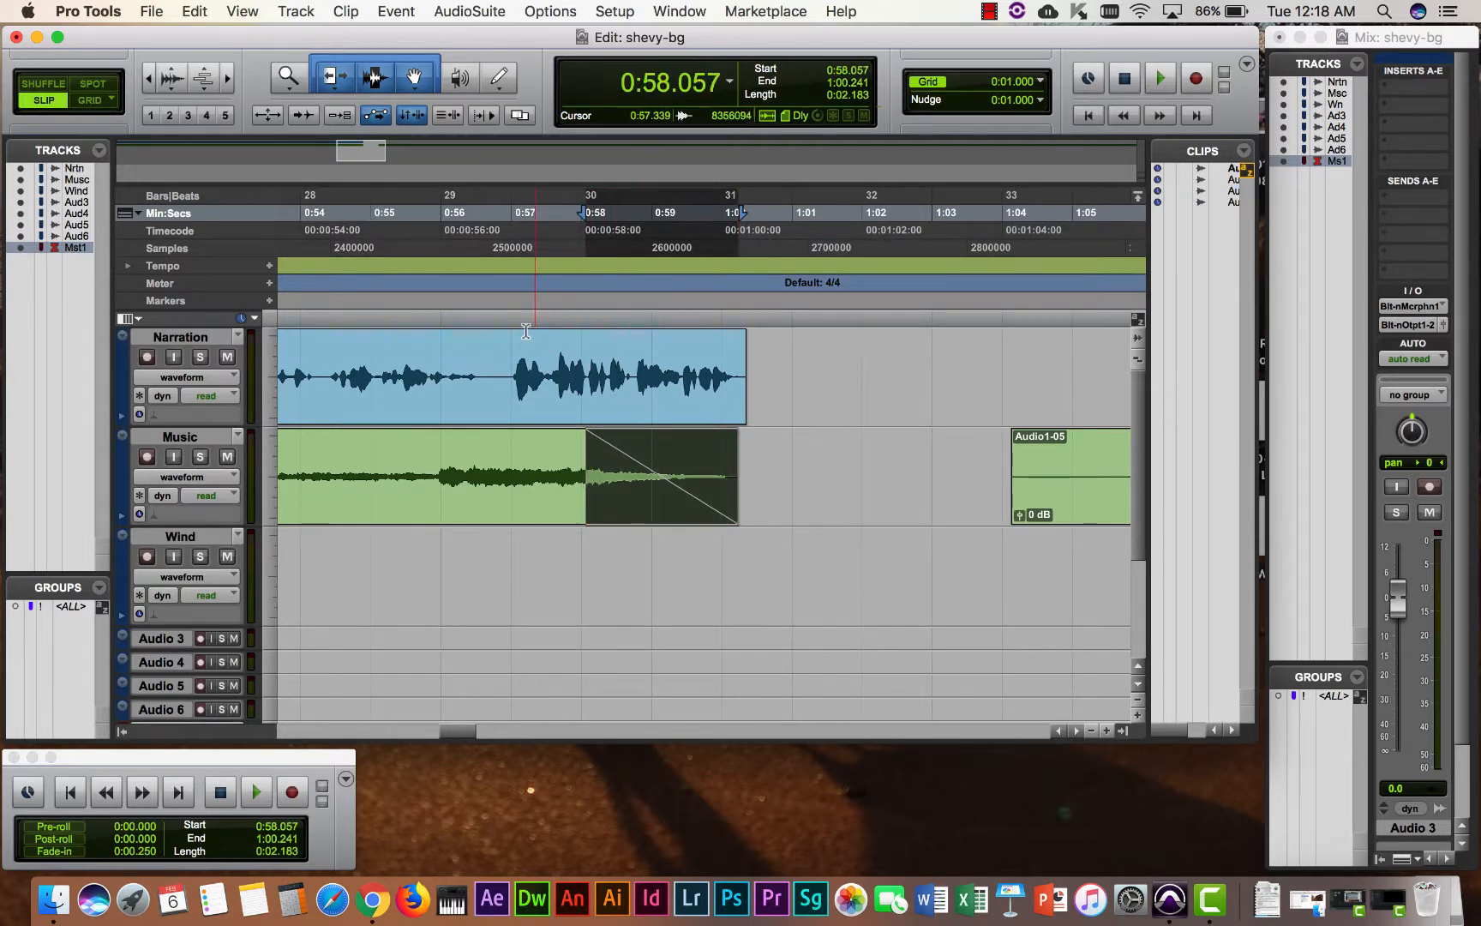
left_click(492, 316)
key("space")
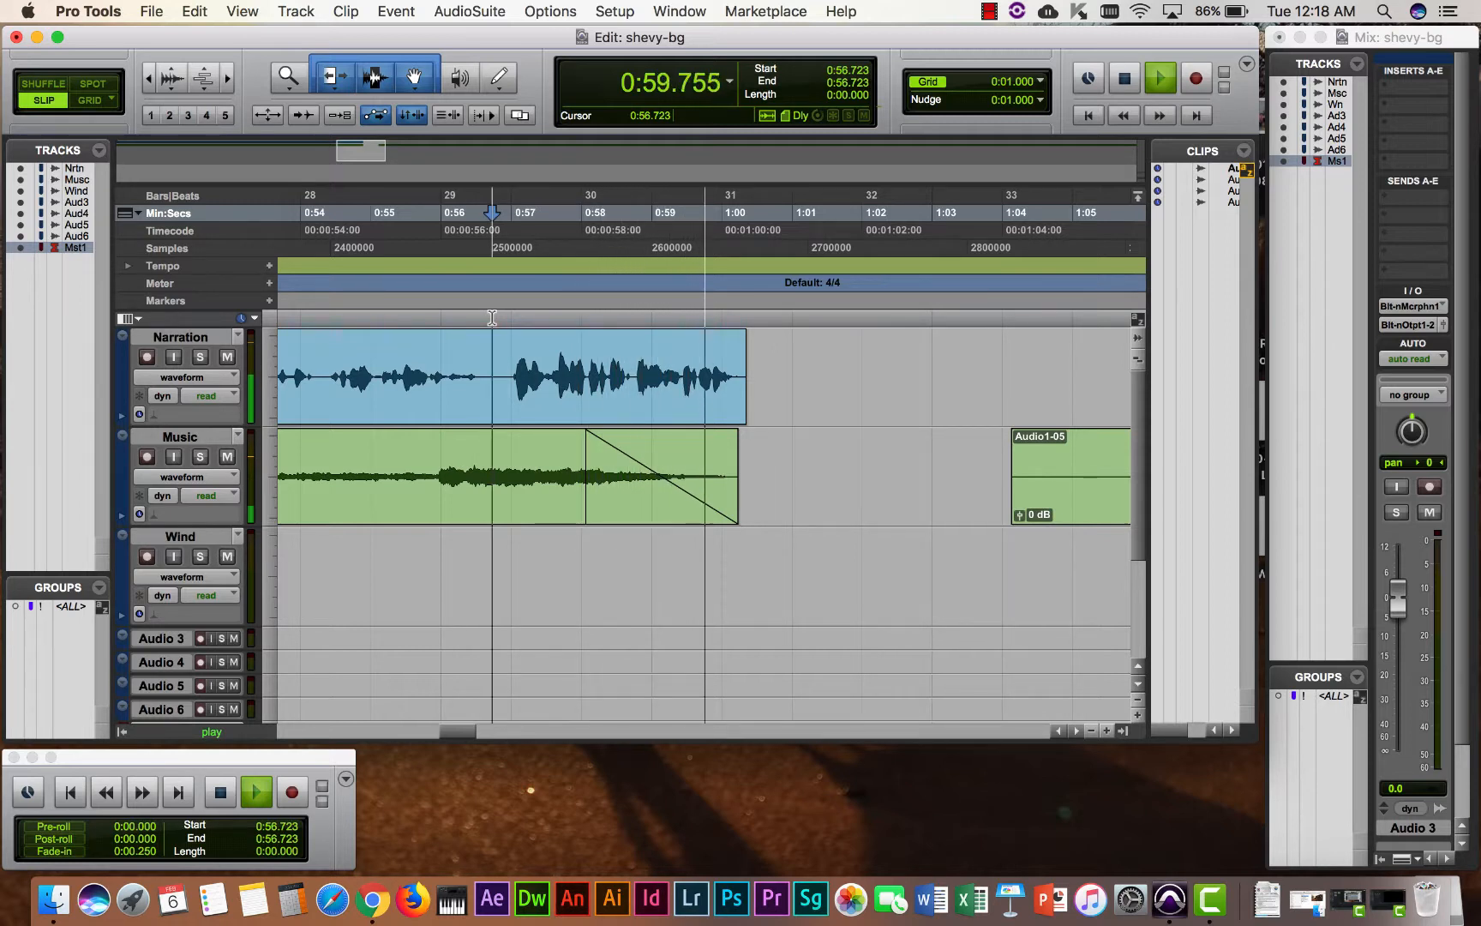
key("space")
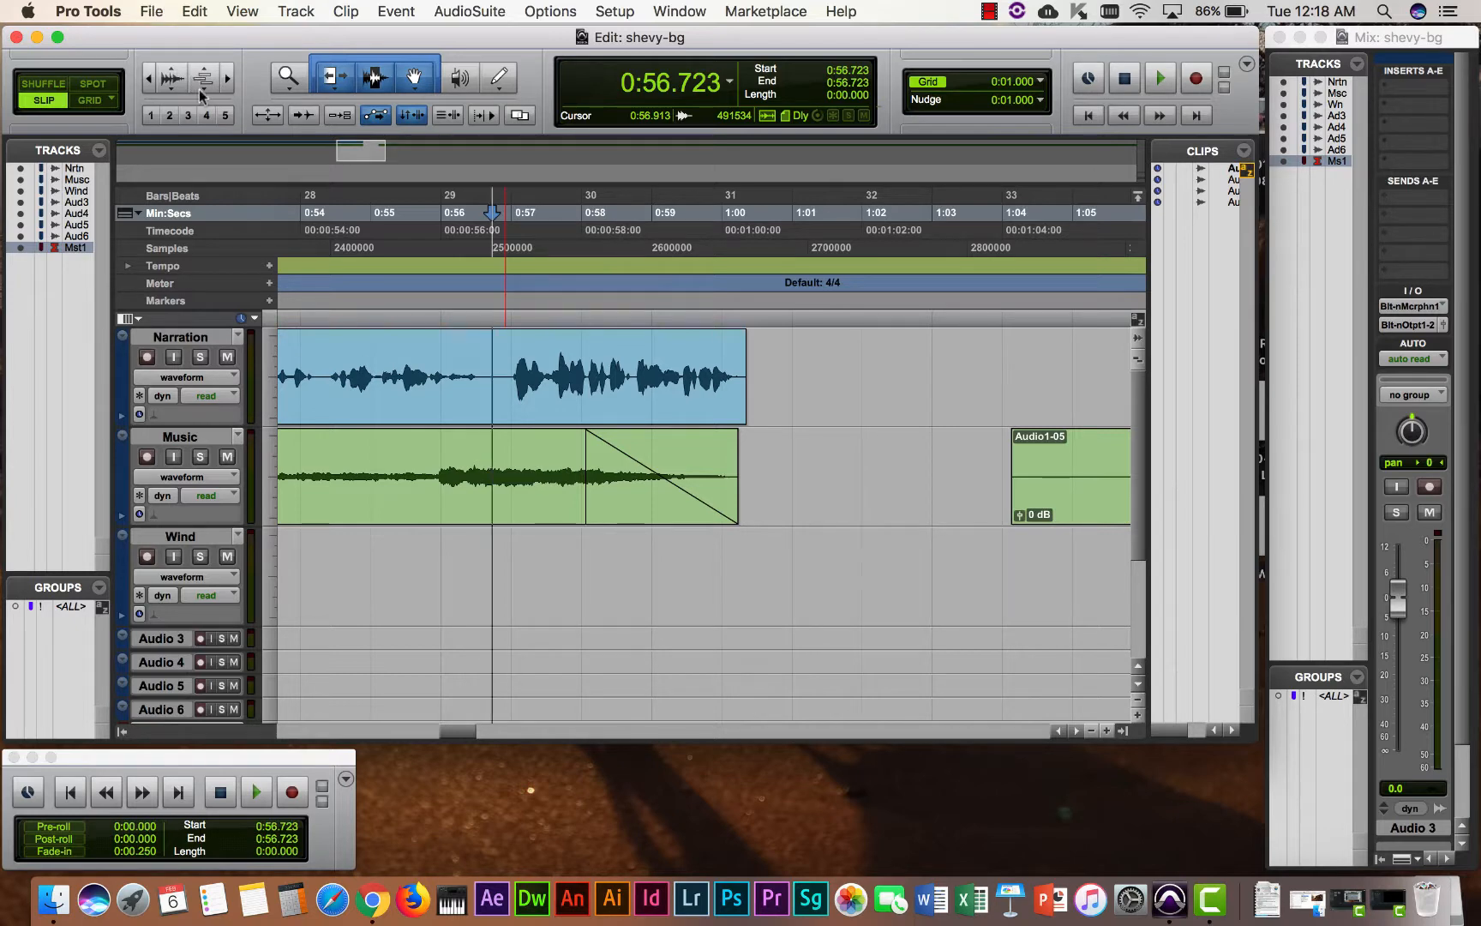
Step: Play the second clip on the Music track from about 1:10.354 to hear the sound at its start
left_click(151, 81)
left_click(151, 81)
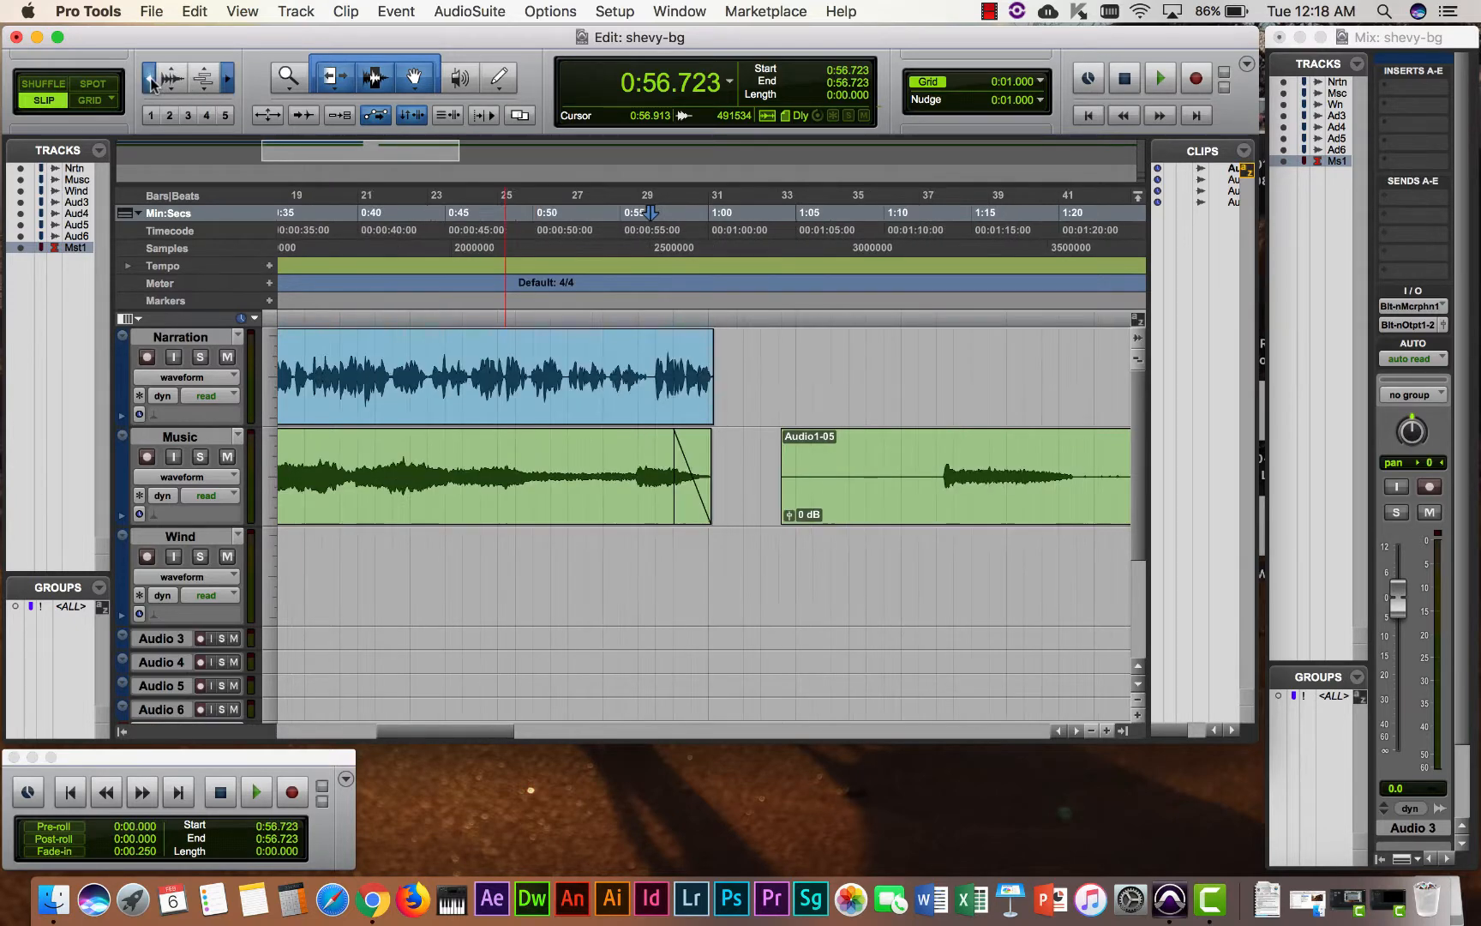
left_click(150, 82)
left_click(150, 80)
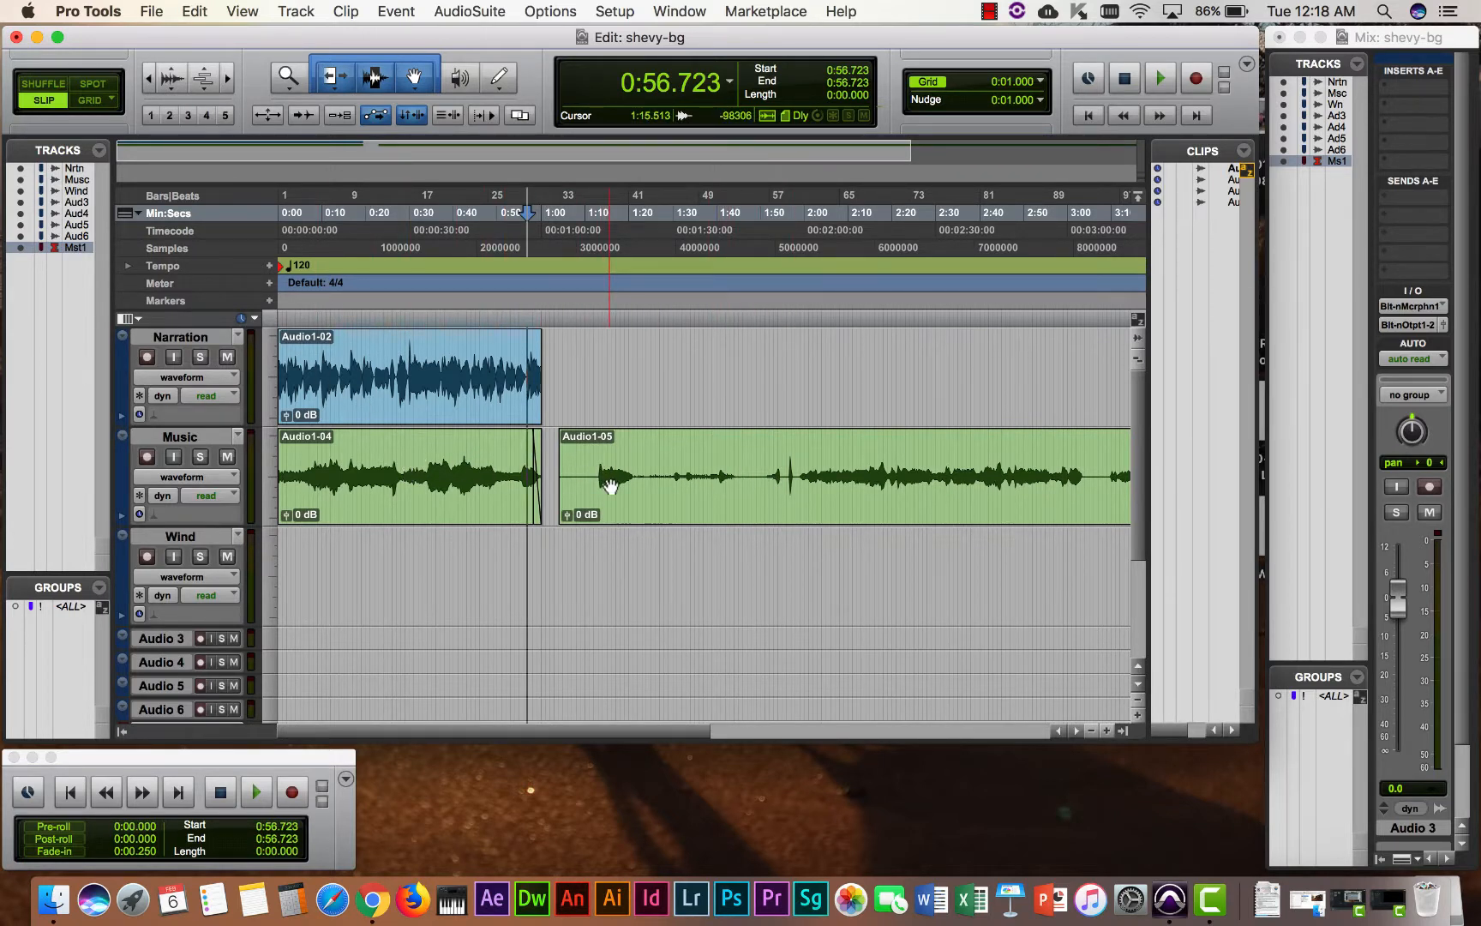
left_click(586, 449)
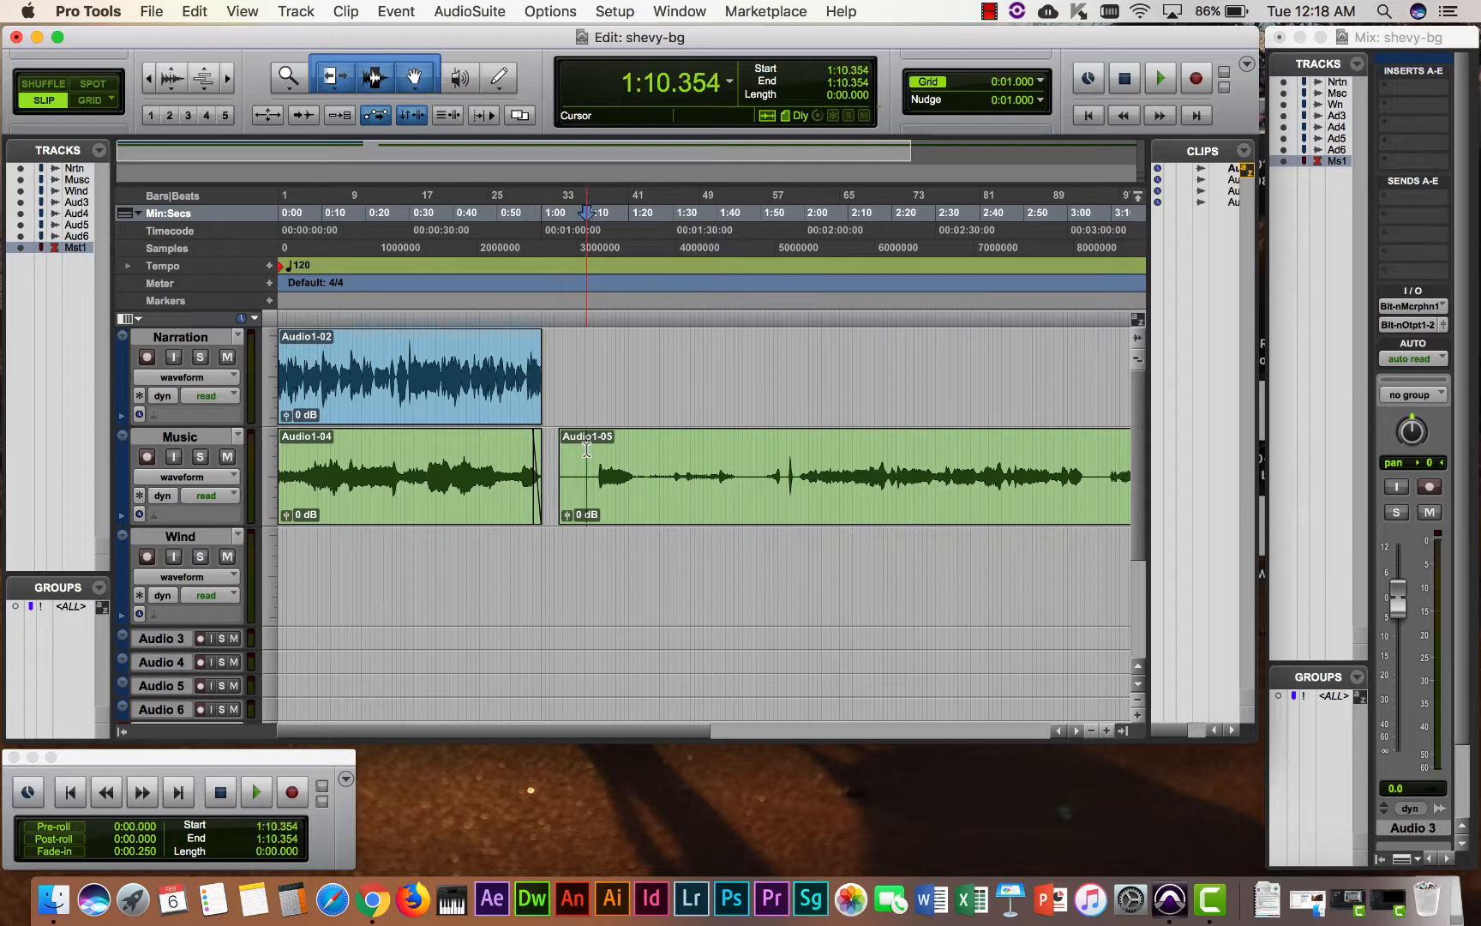
key("space")
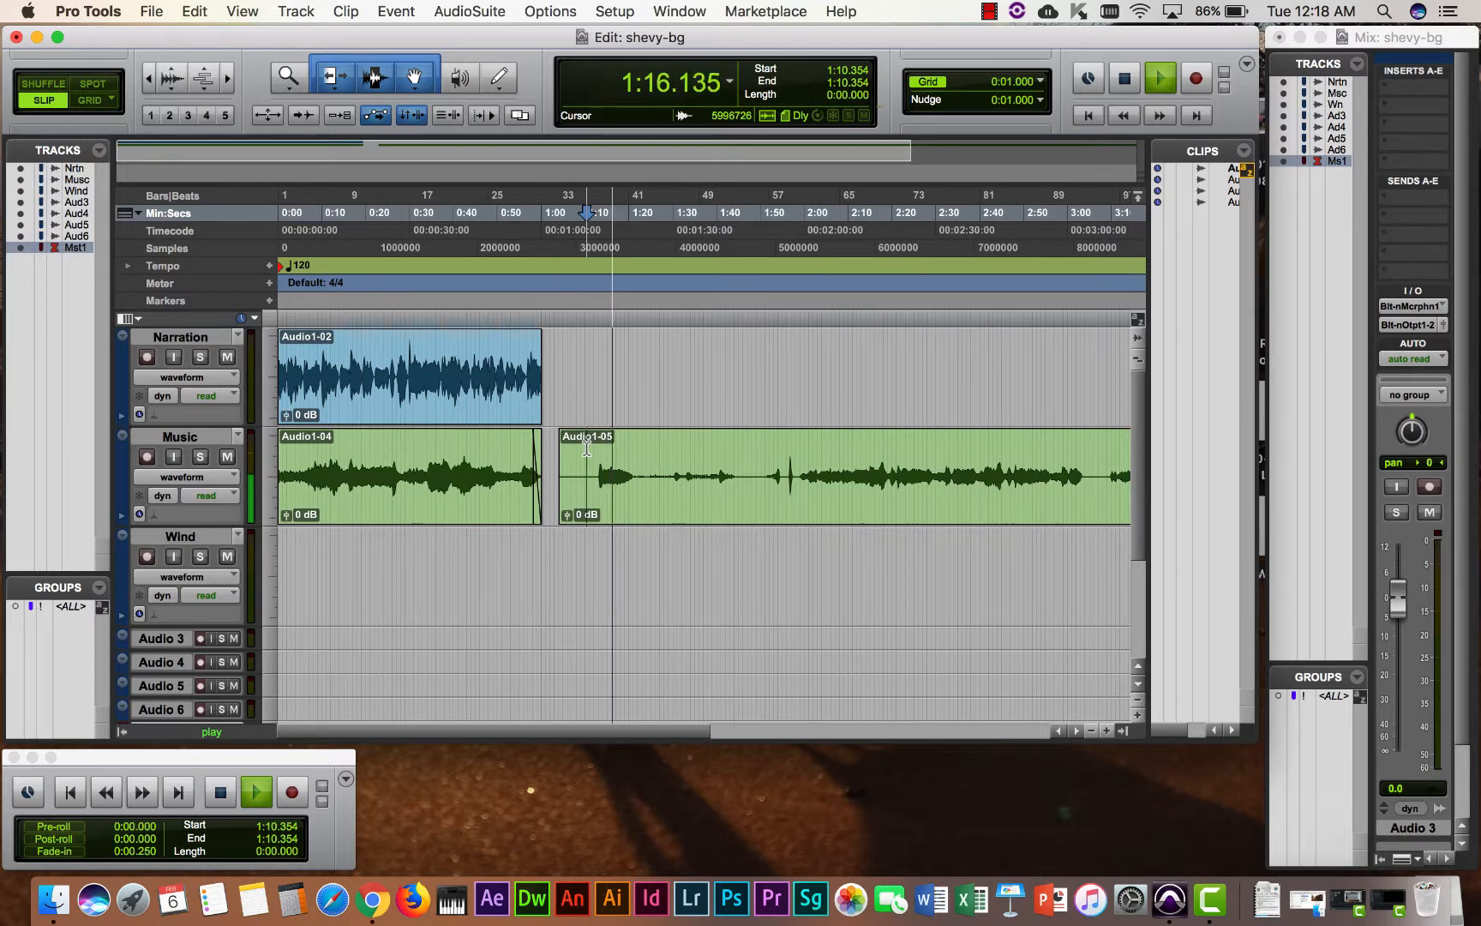
key("space")
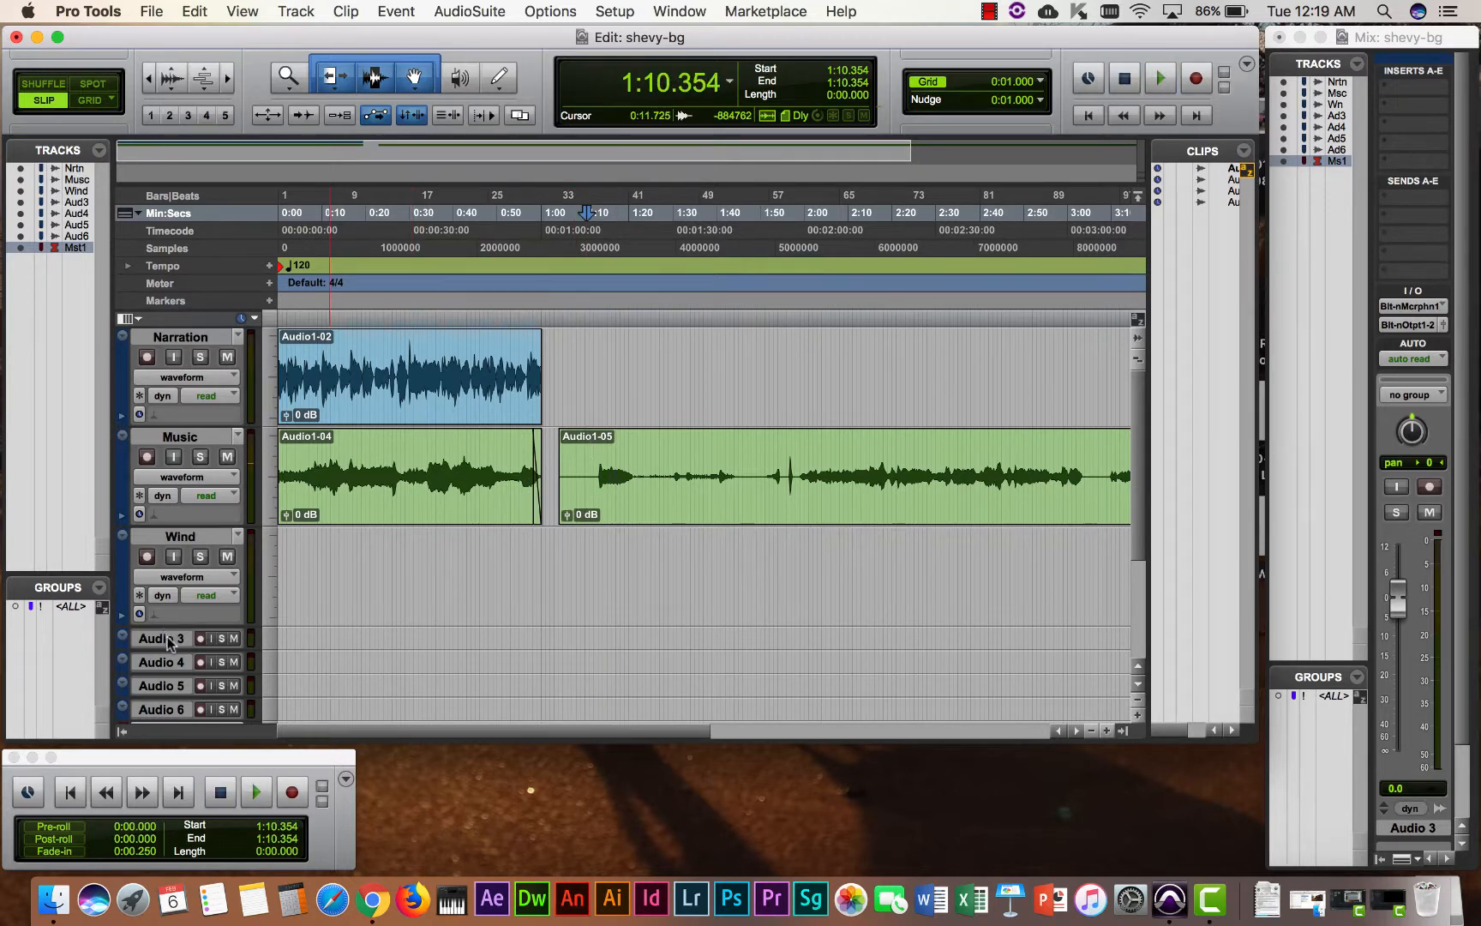
Step: Rename the Audio 3 track as Thunder and set its track height to medium
scroll(188, 557, "down", 3)
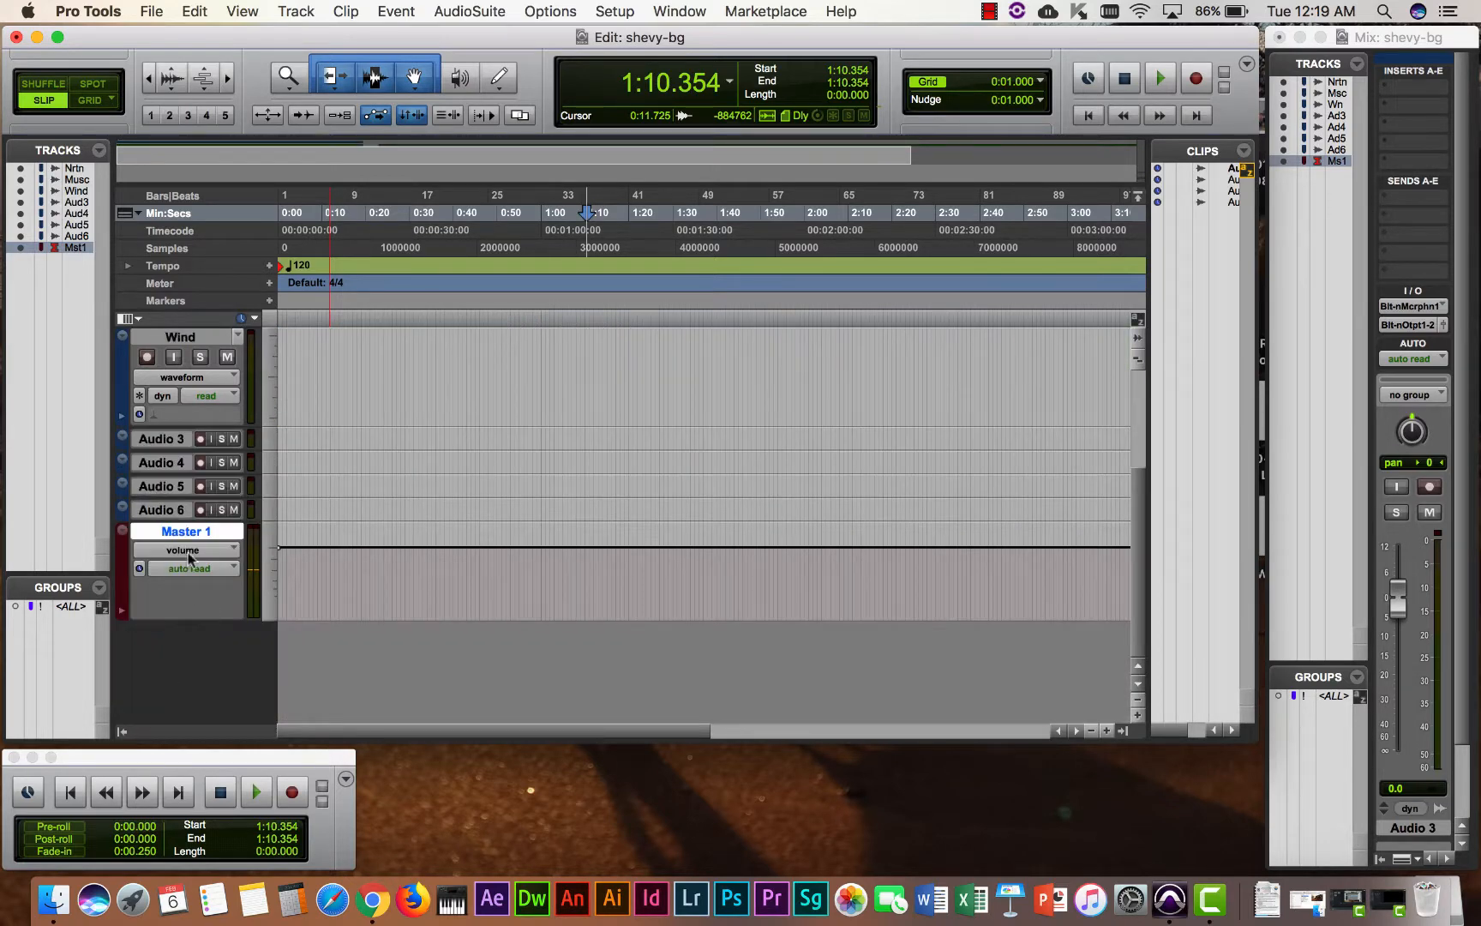
double_click(162, 439)
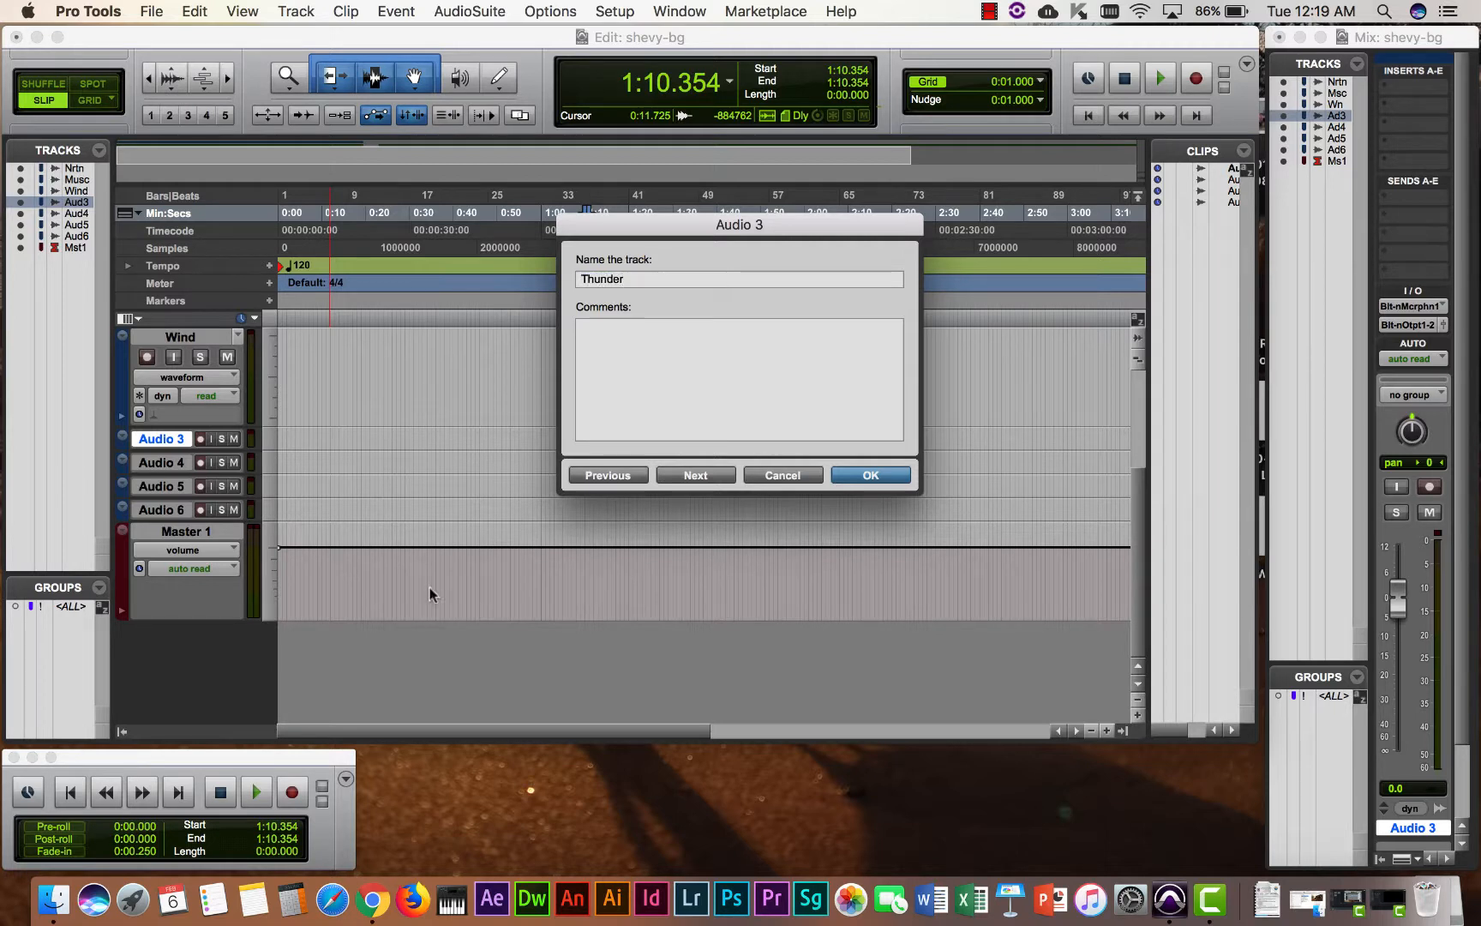
left_click(868, 475)
scroll(868, 493, "up", 5)
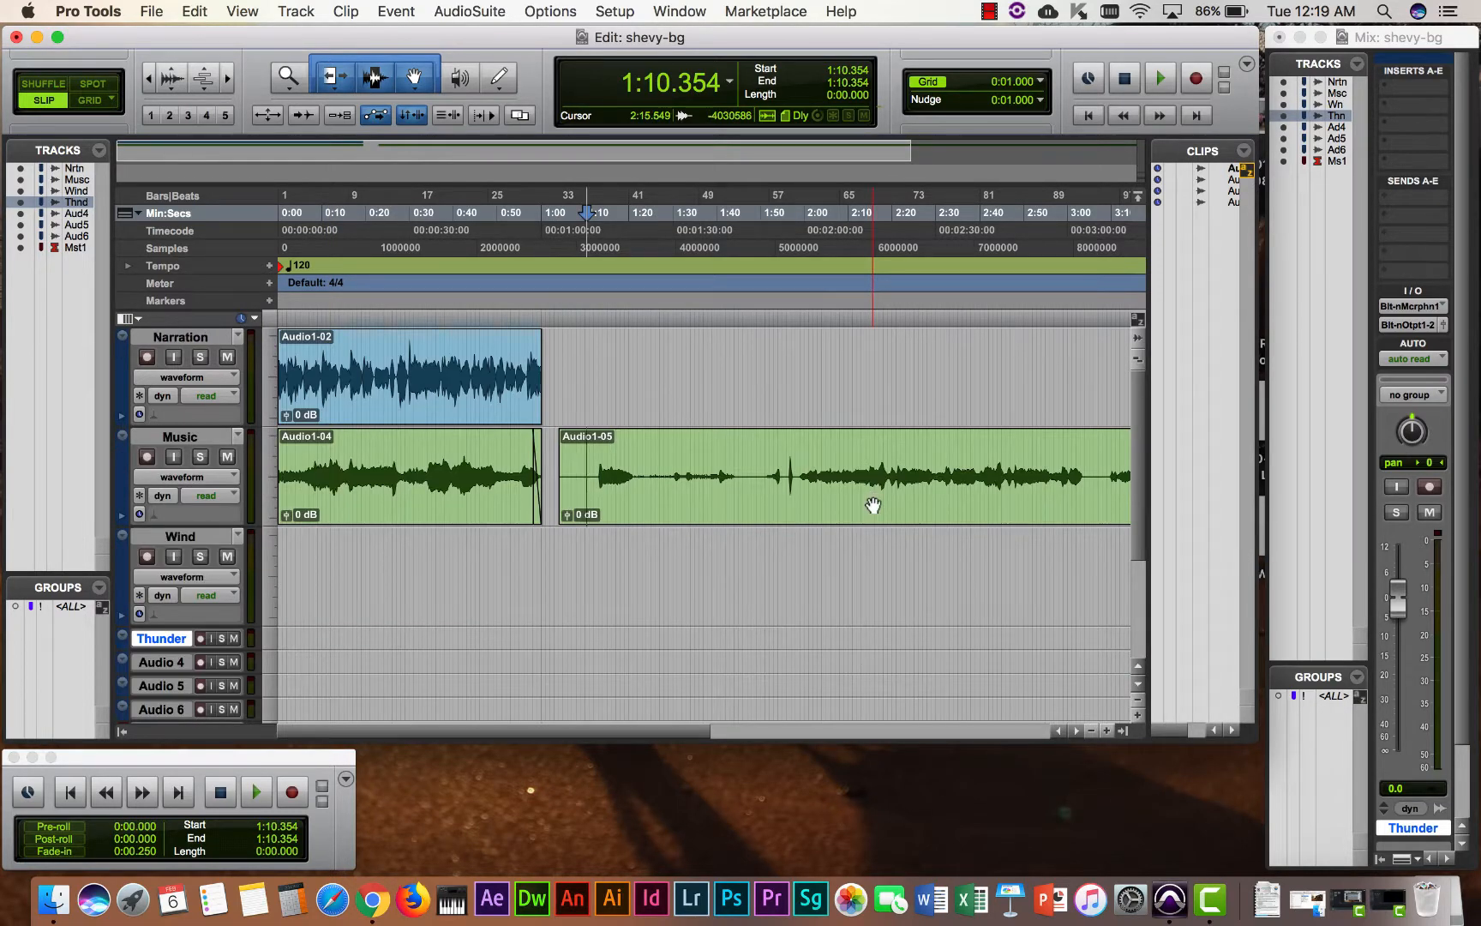
left_click(275, 633)
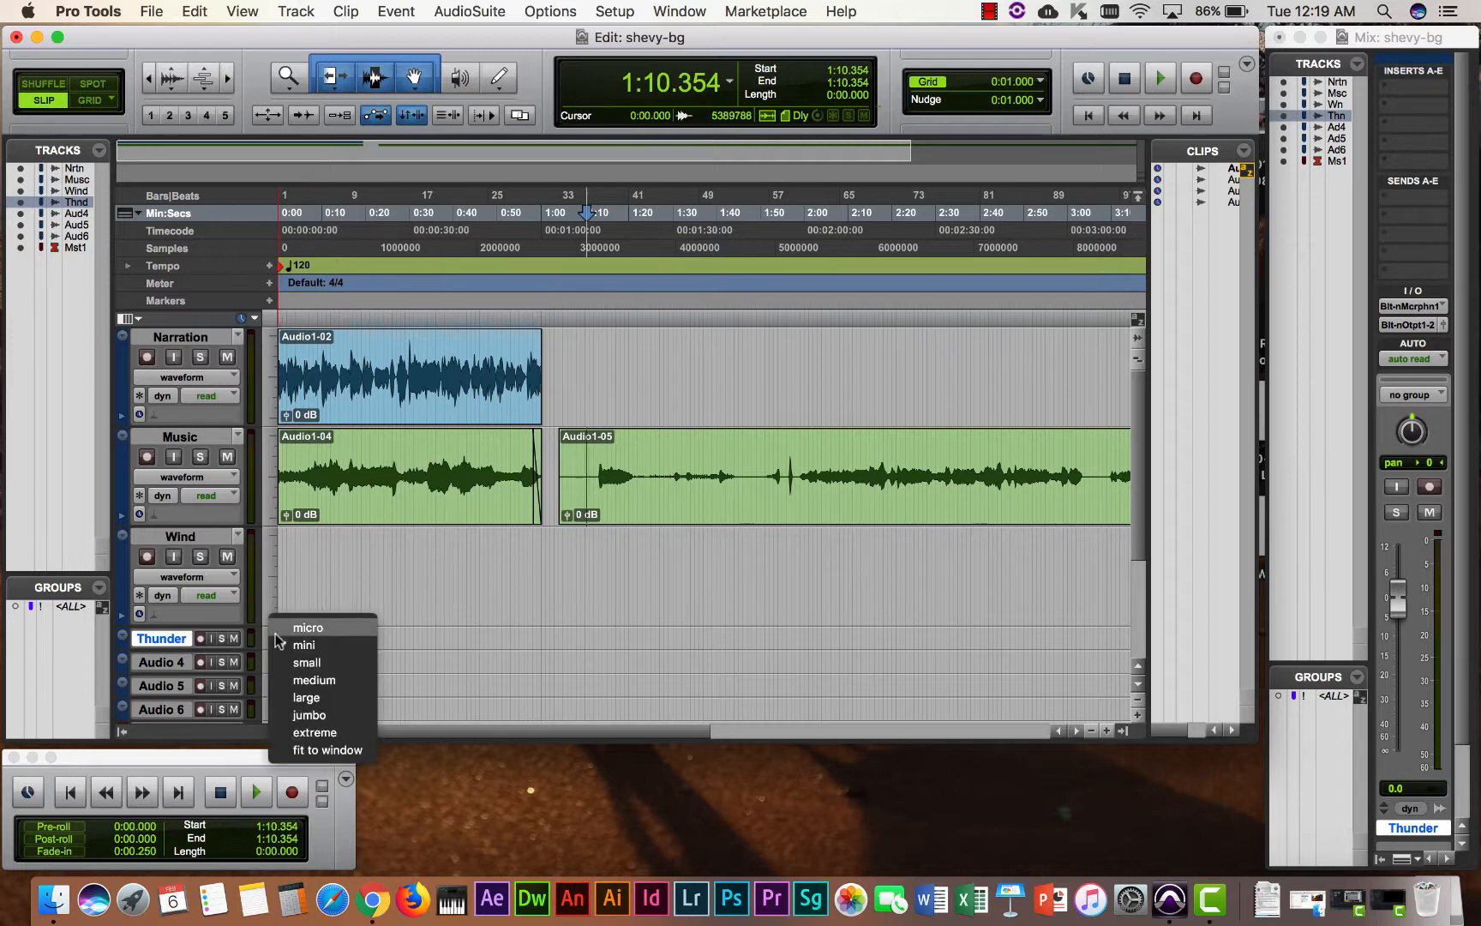
left_click(312, 680)
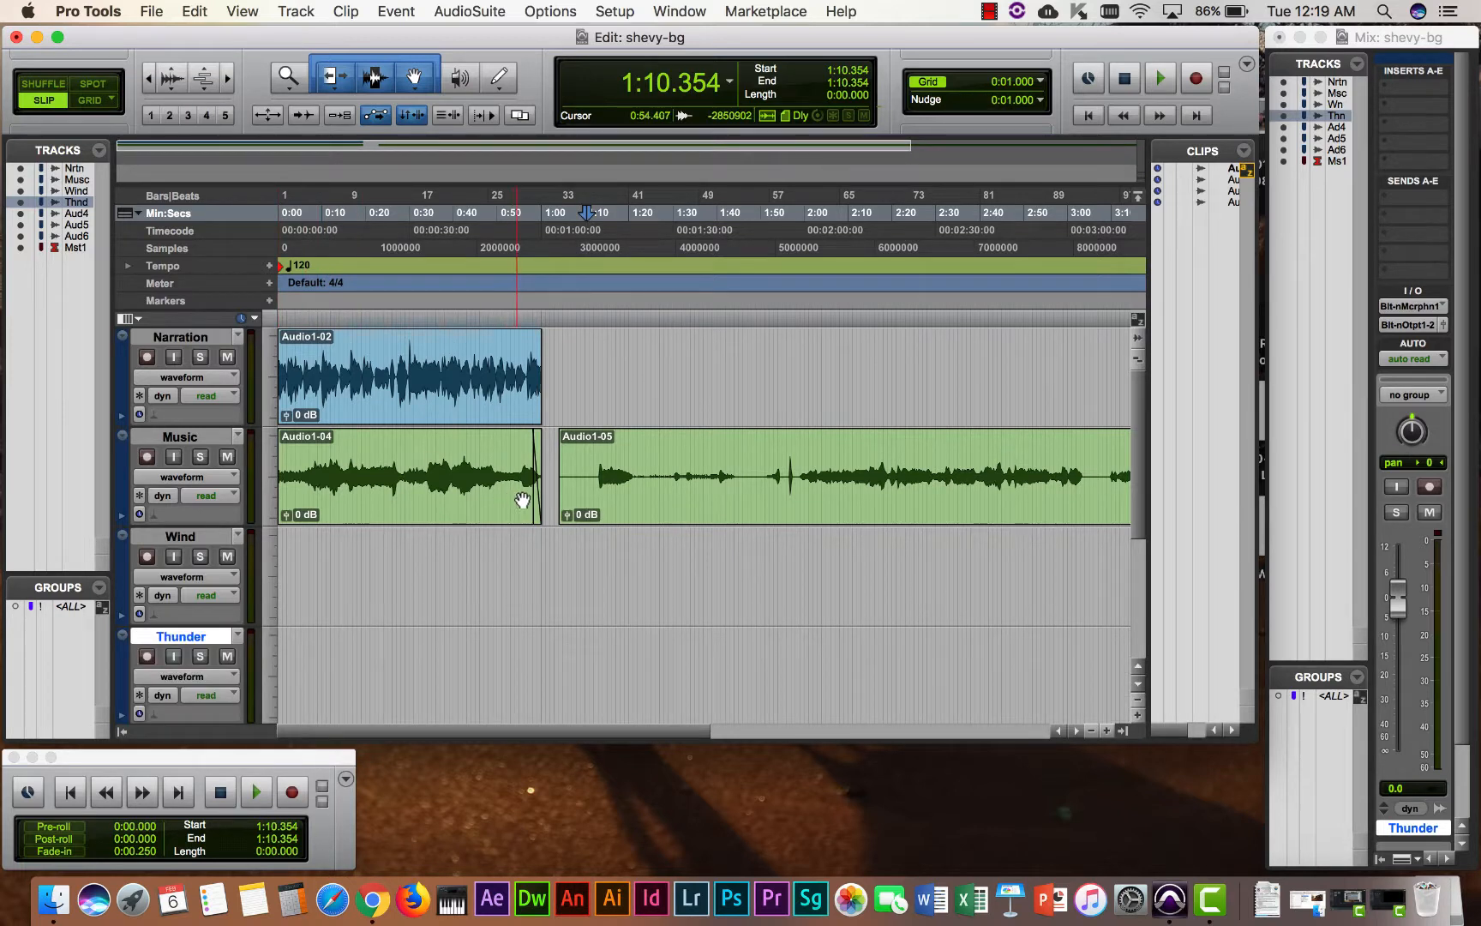
Step: Play the second Music clip from about 1:18.562 and 1:20.438 to locate the end of the thunder, and separate the clip at 1:21.494
left_click(626, 471)
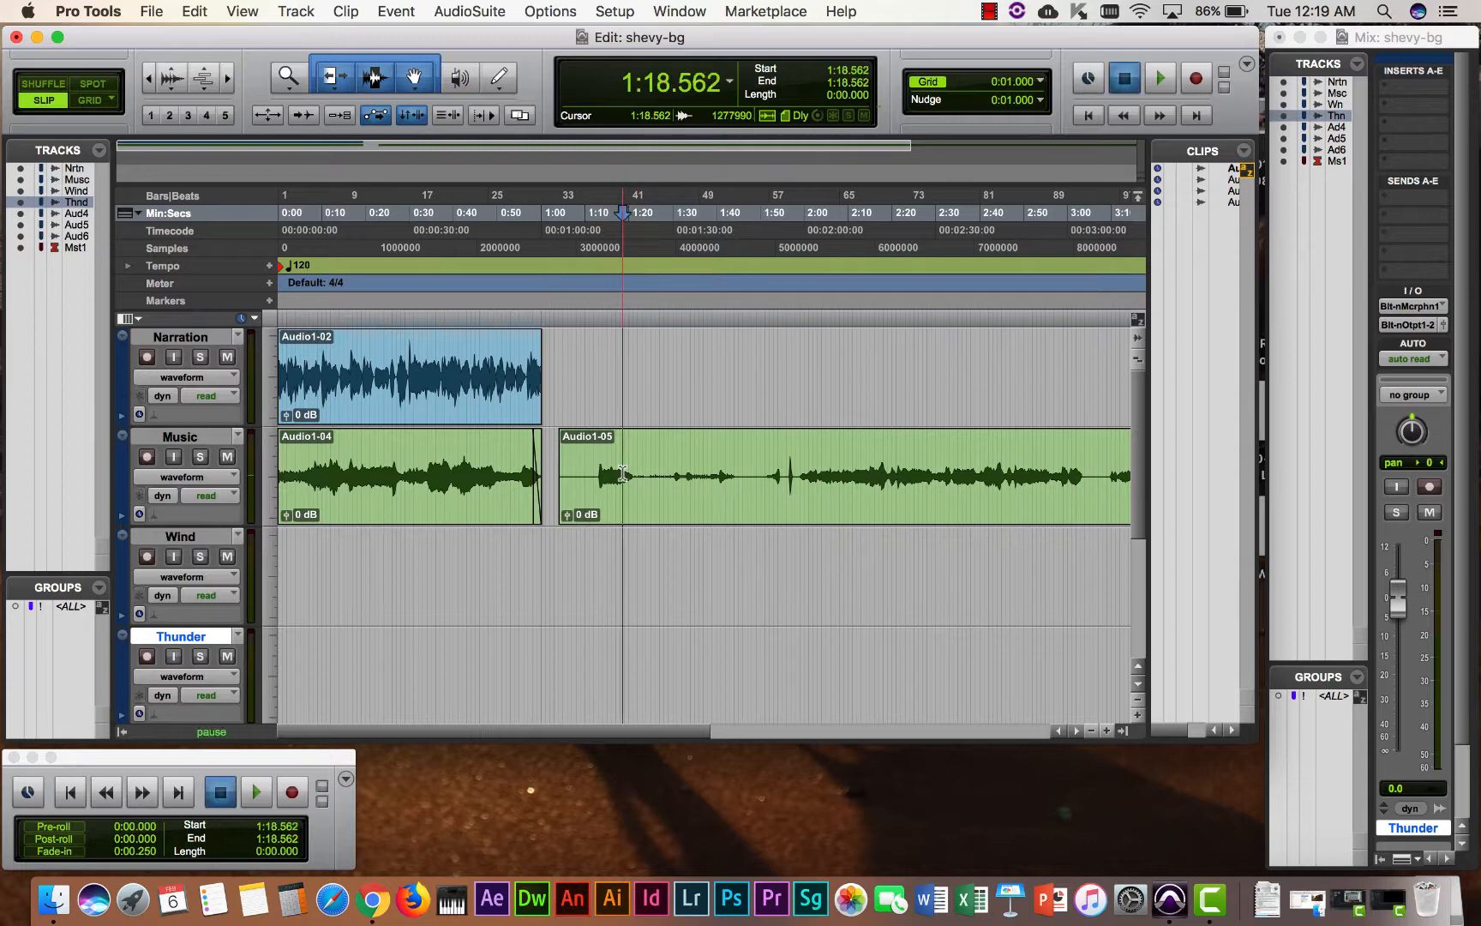
key("space")
key("space")
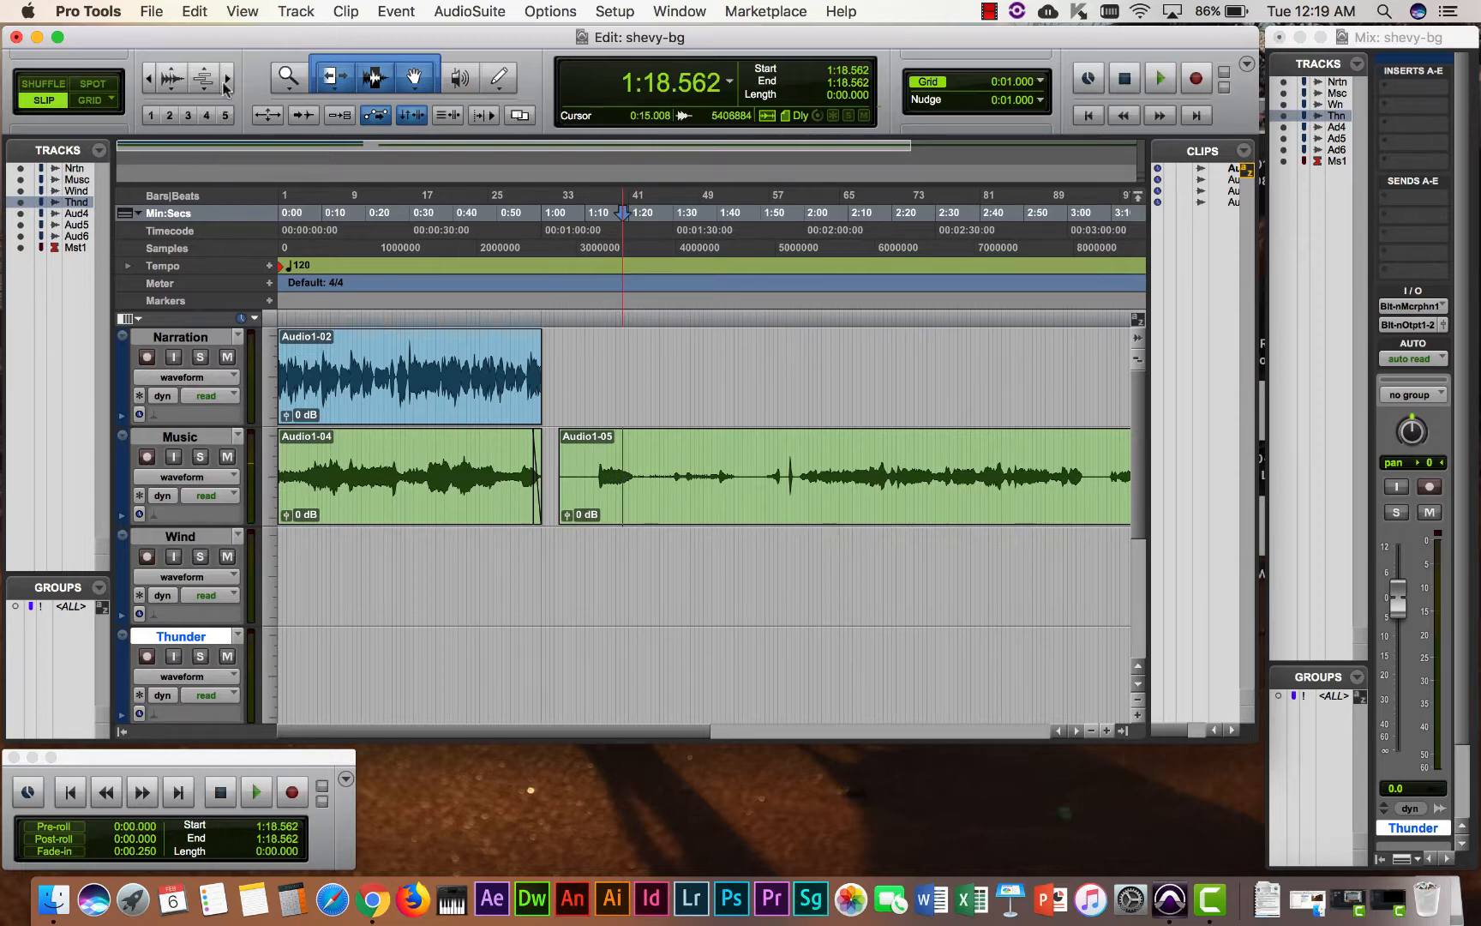
left_click(229, 79)
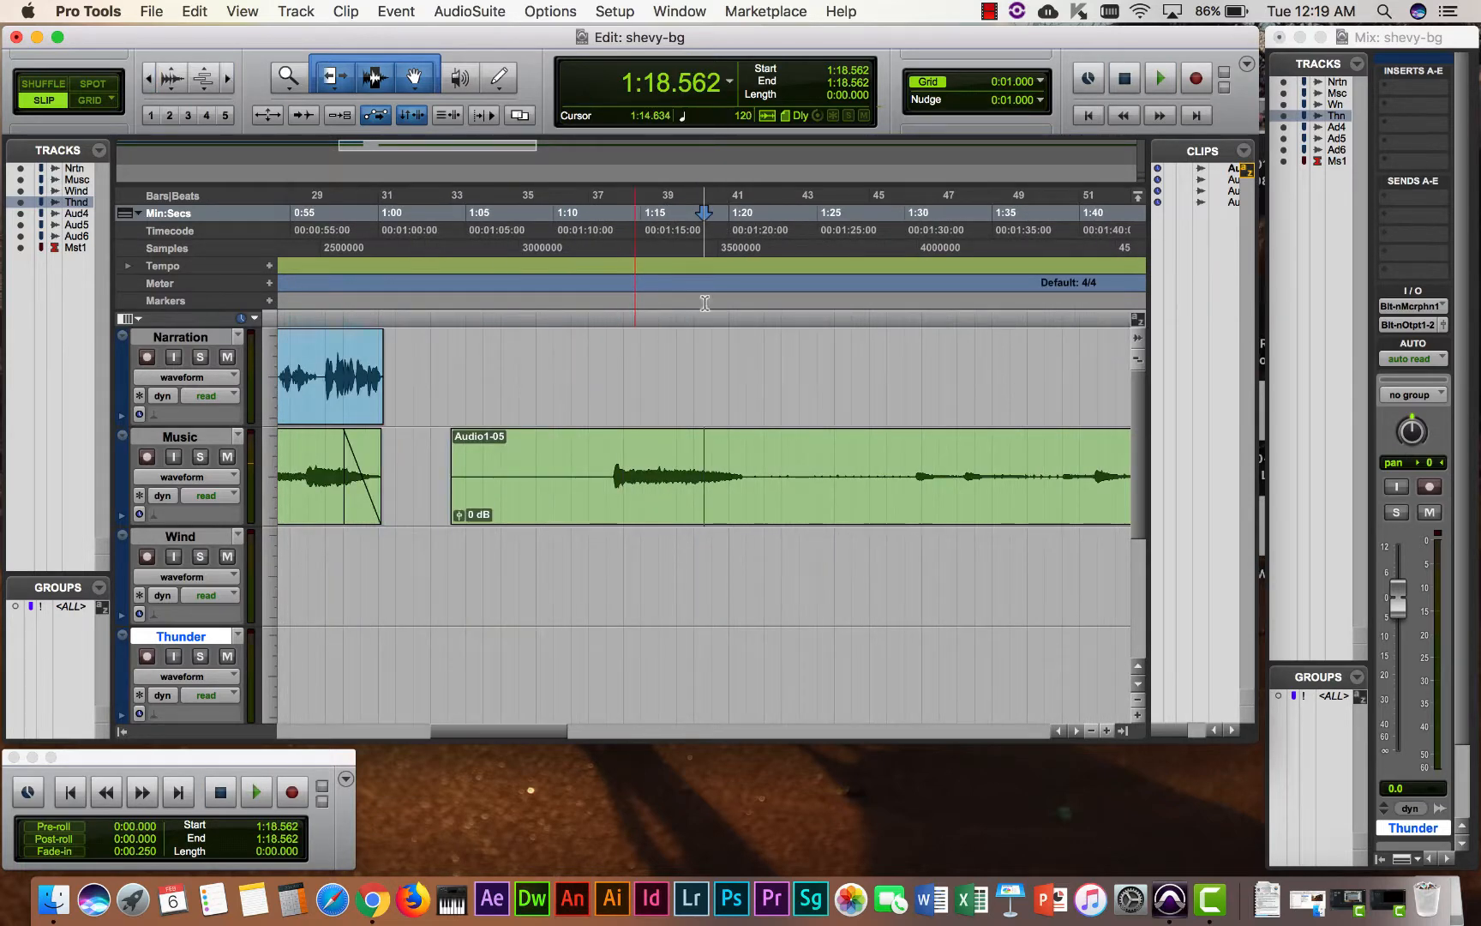
left_click(739, 475)
key("space")
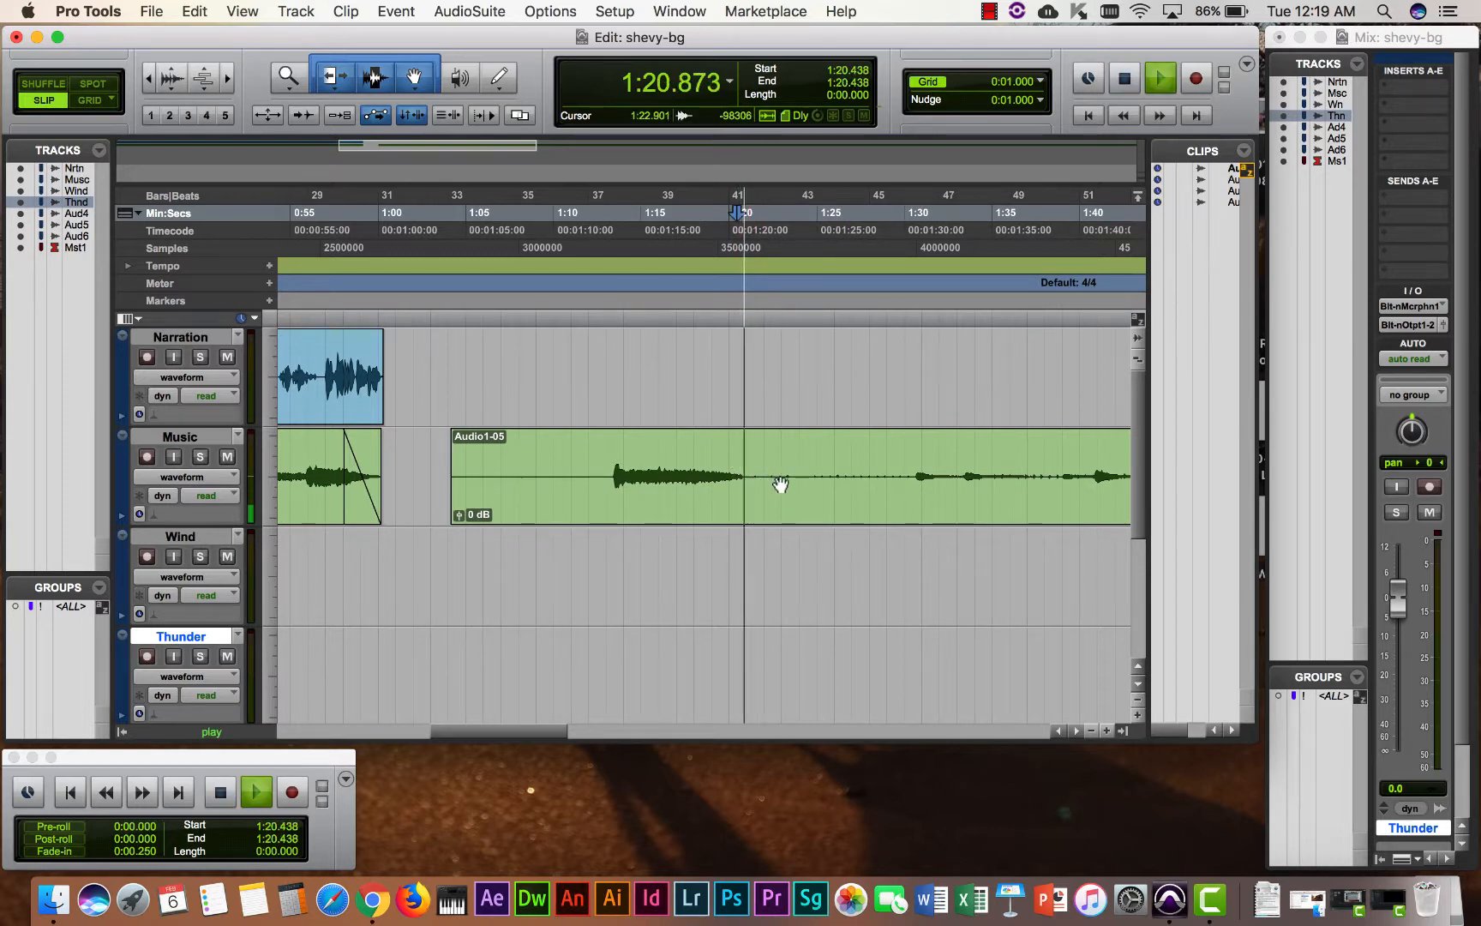
key("space")
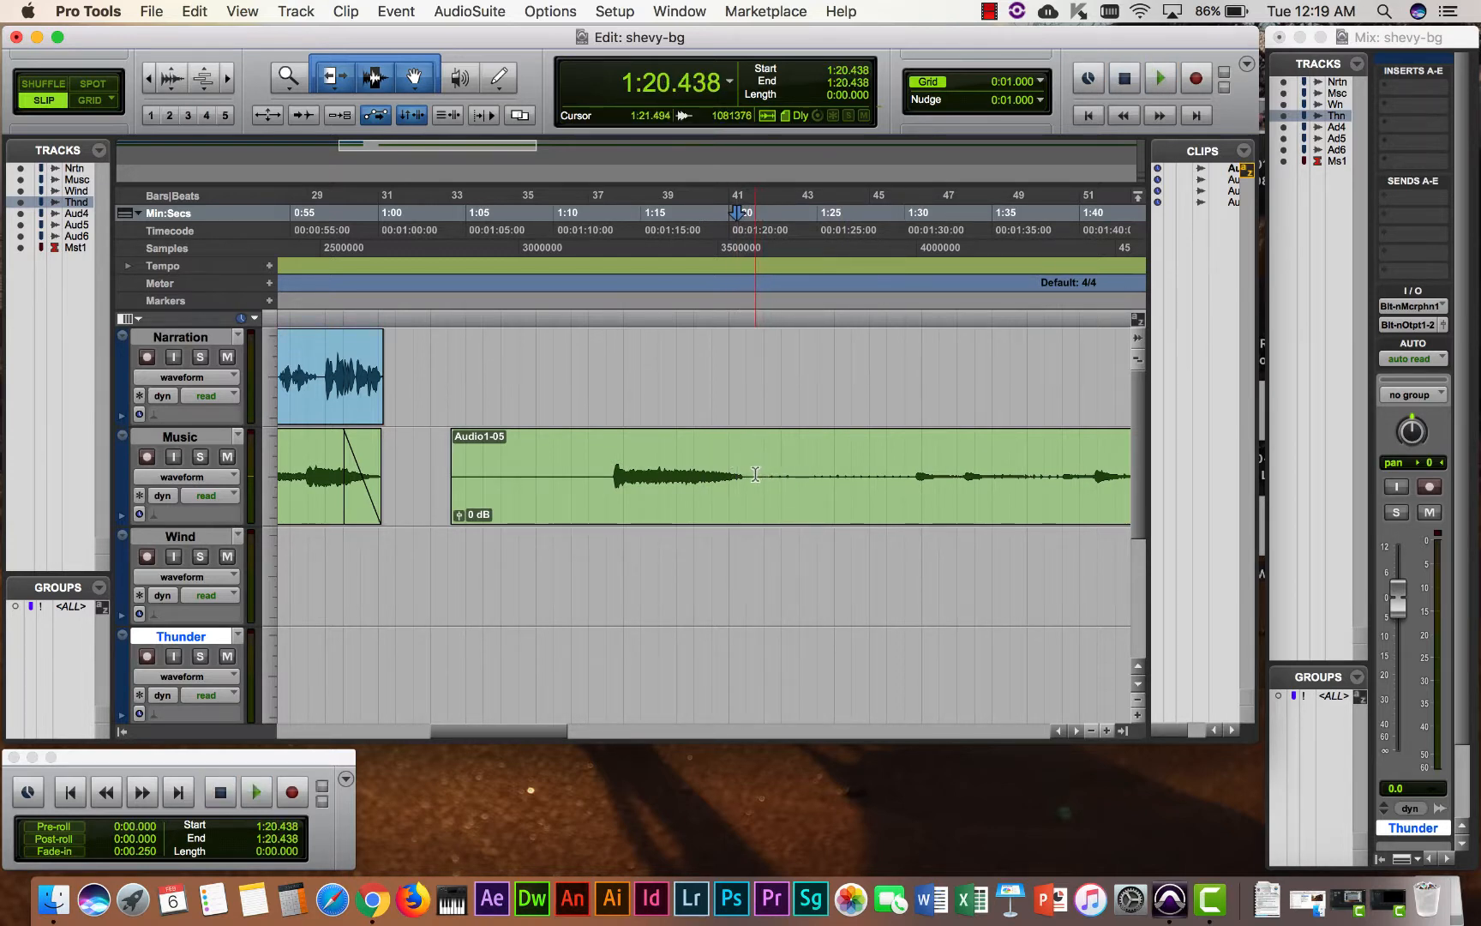
left_click(755, 474)
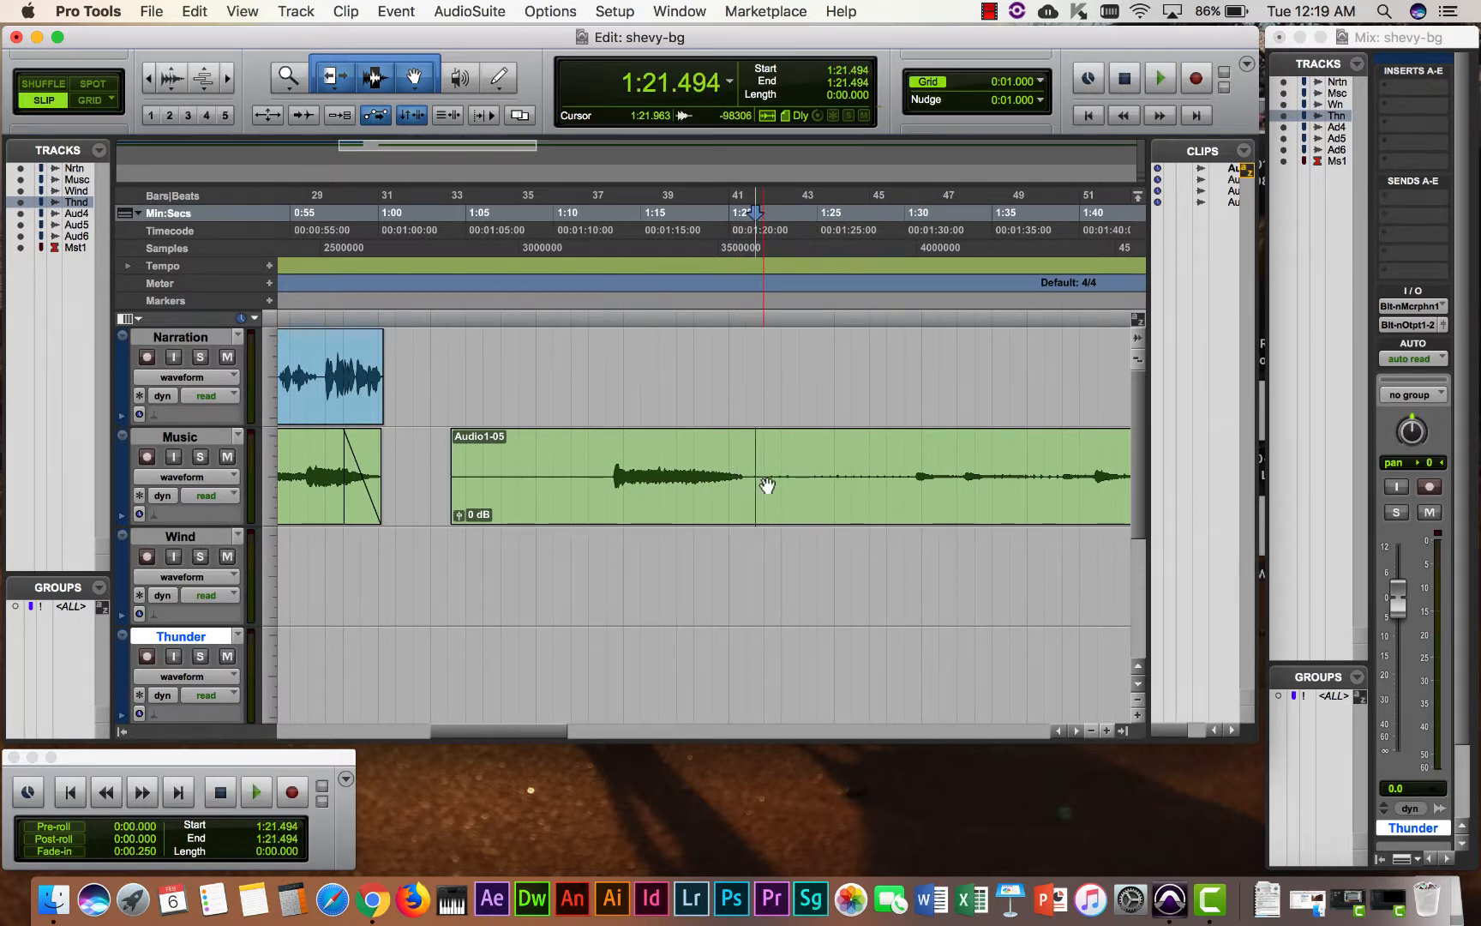
key("super+e")
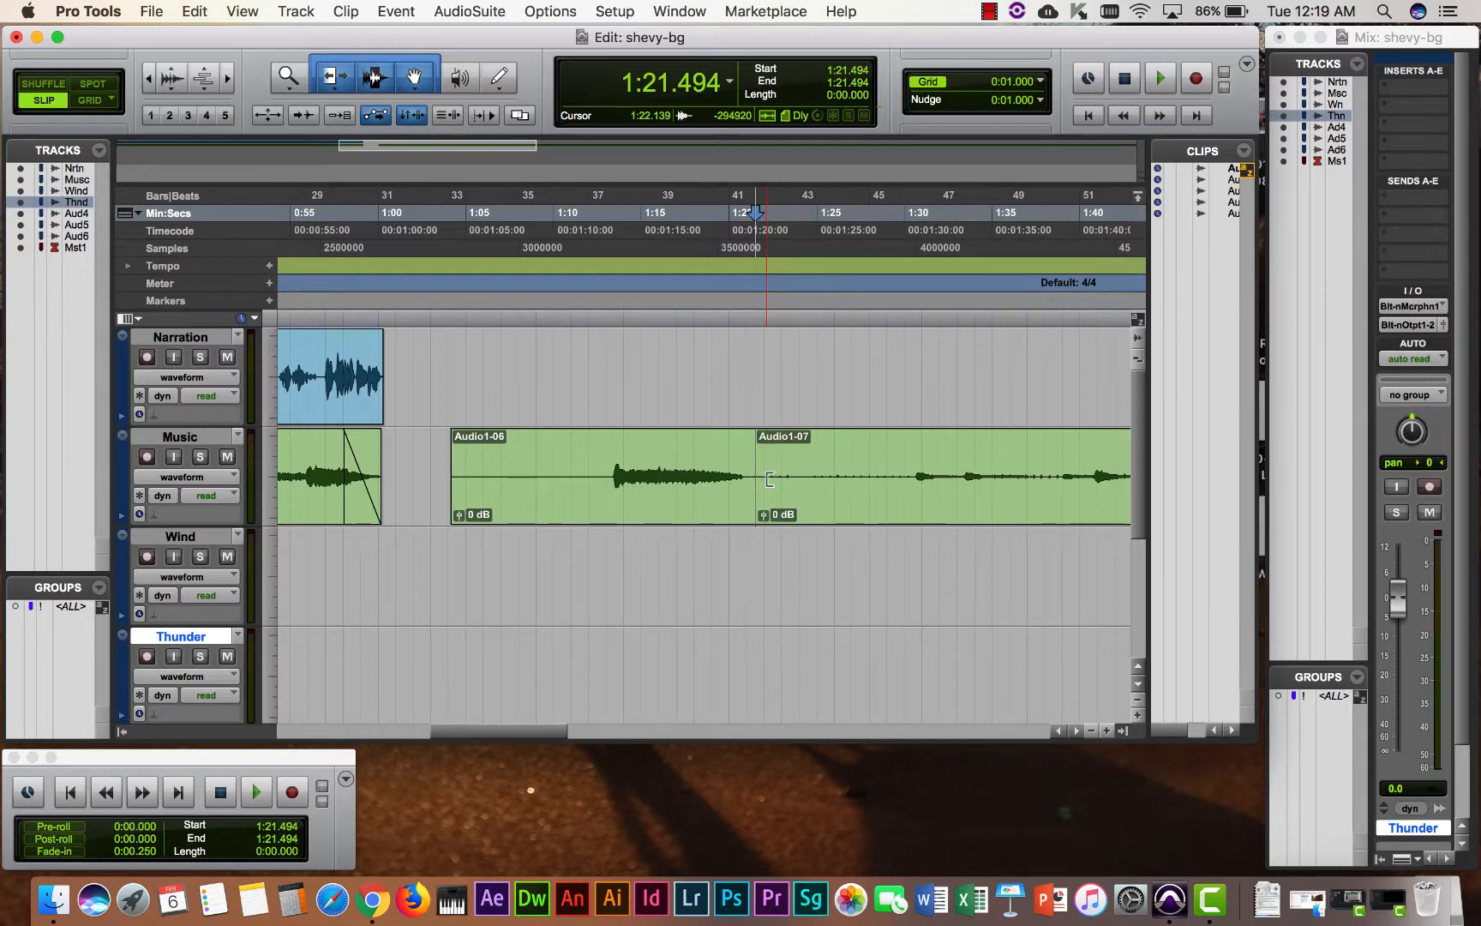
Step: Move the separated thunder clip from the Music track to the Thunder track, starting at about 0:43.077
left_click_drag(628, 503, 438, 675)
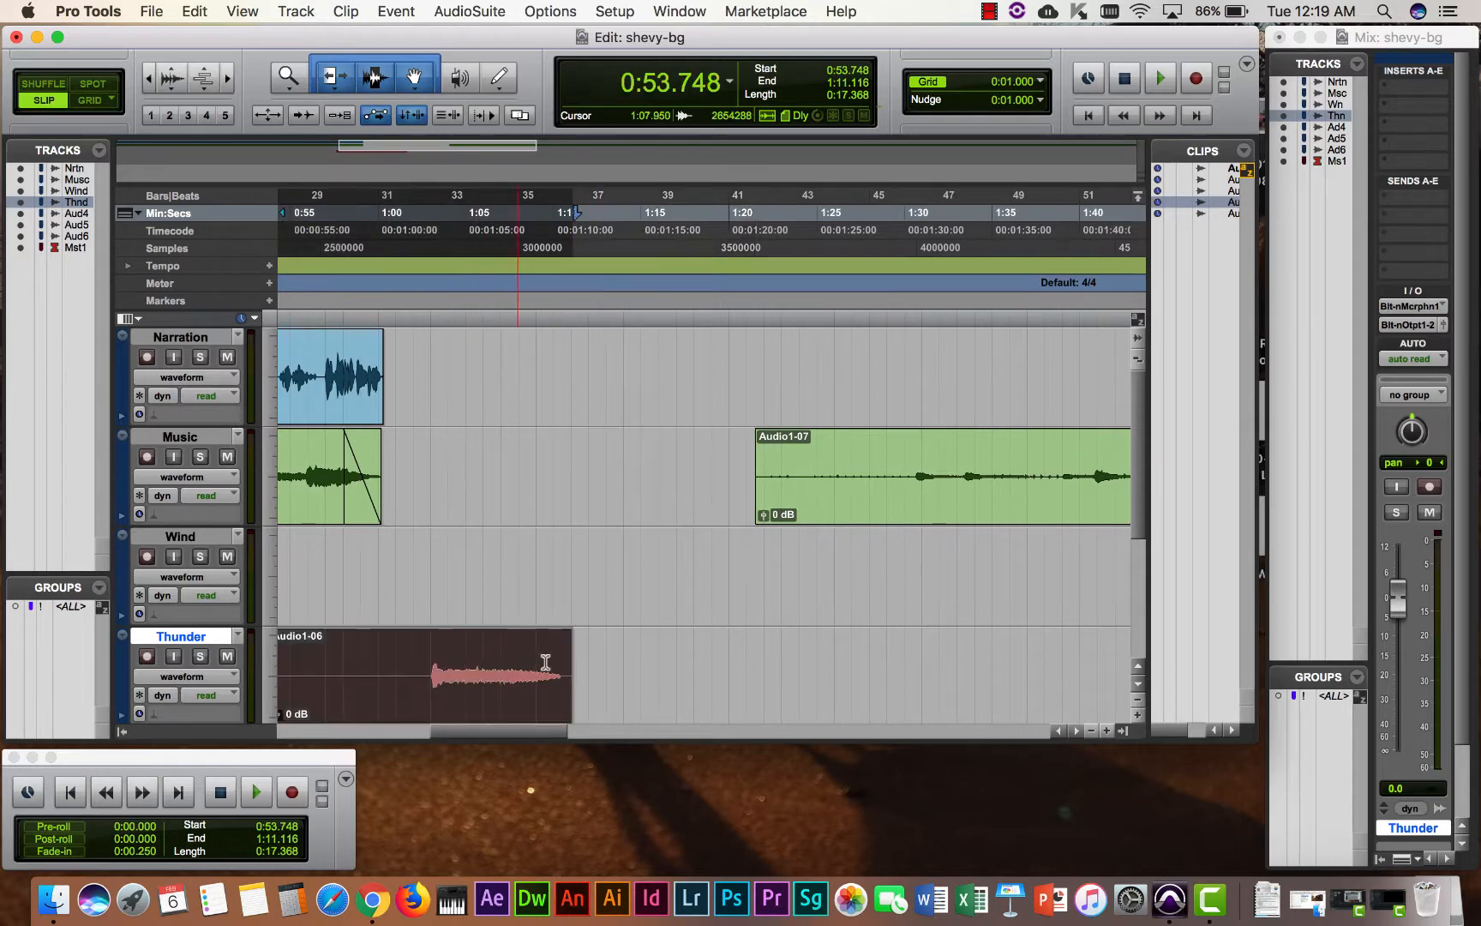
scroll(638, 655, "down", 4)
scroll(636, 655, "up", 2)
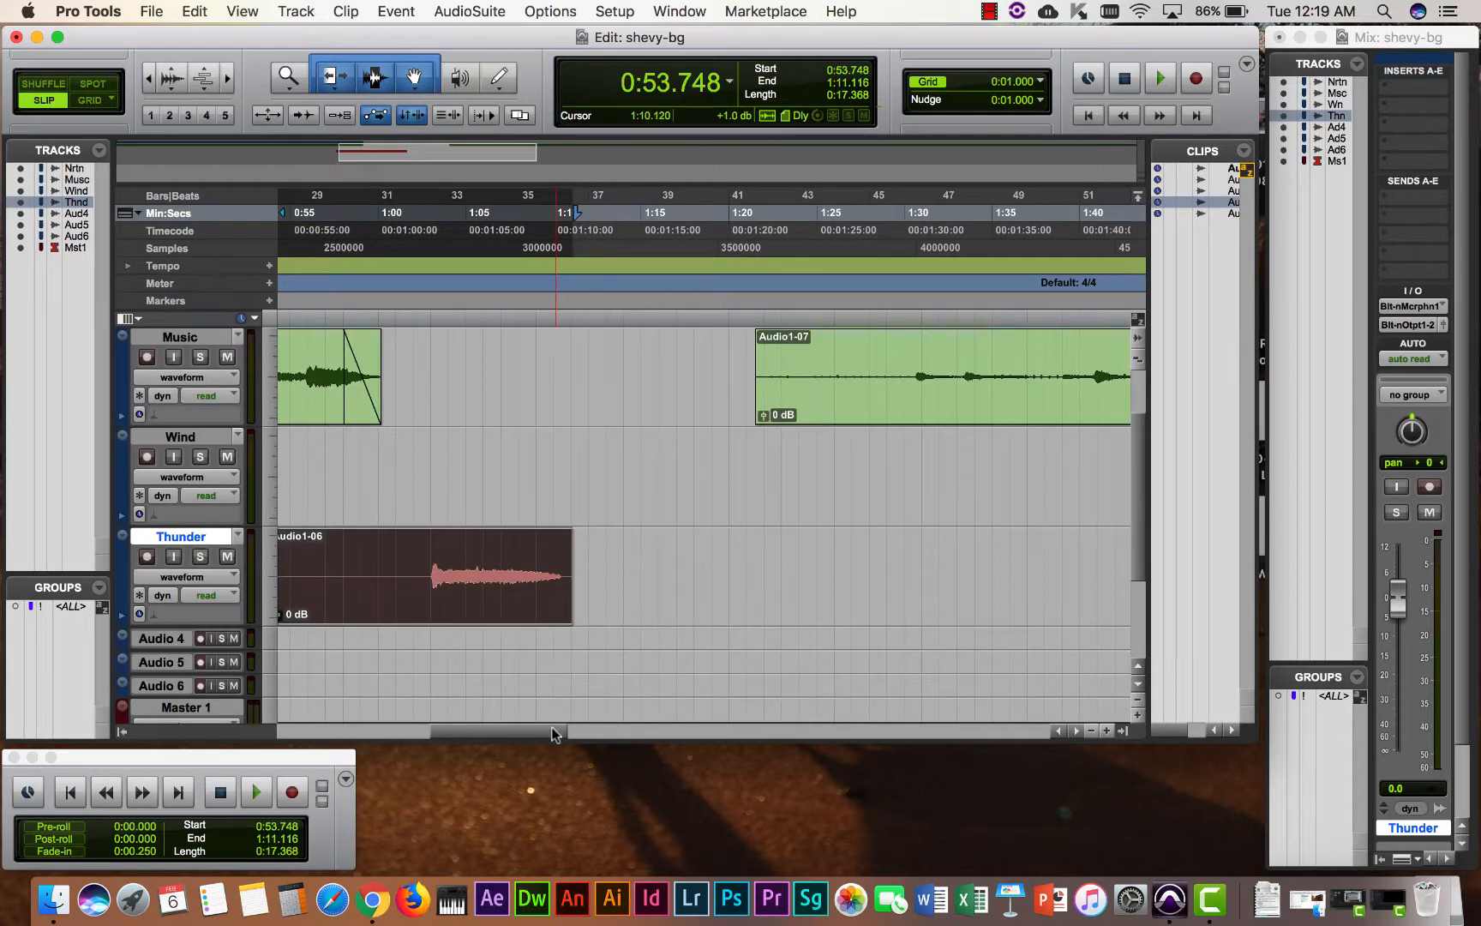
left_click_drag(556, 733, 496, 731)
left_click_drag(678, 595, 497, 602)
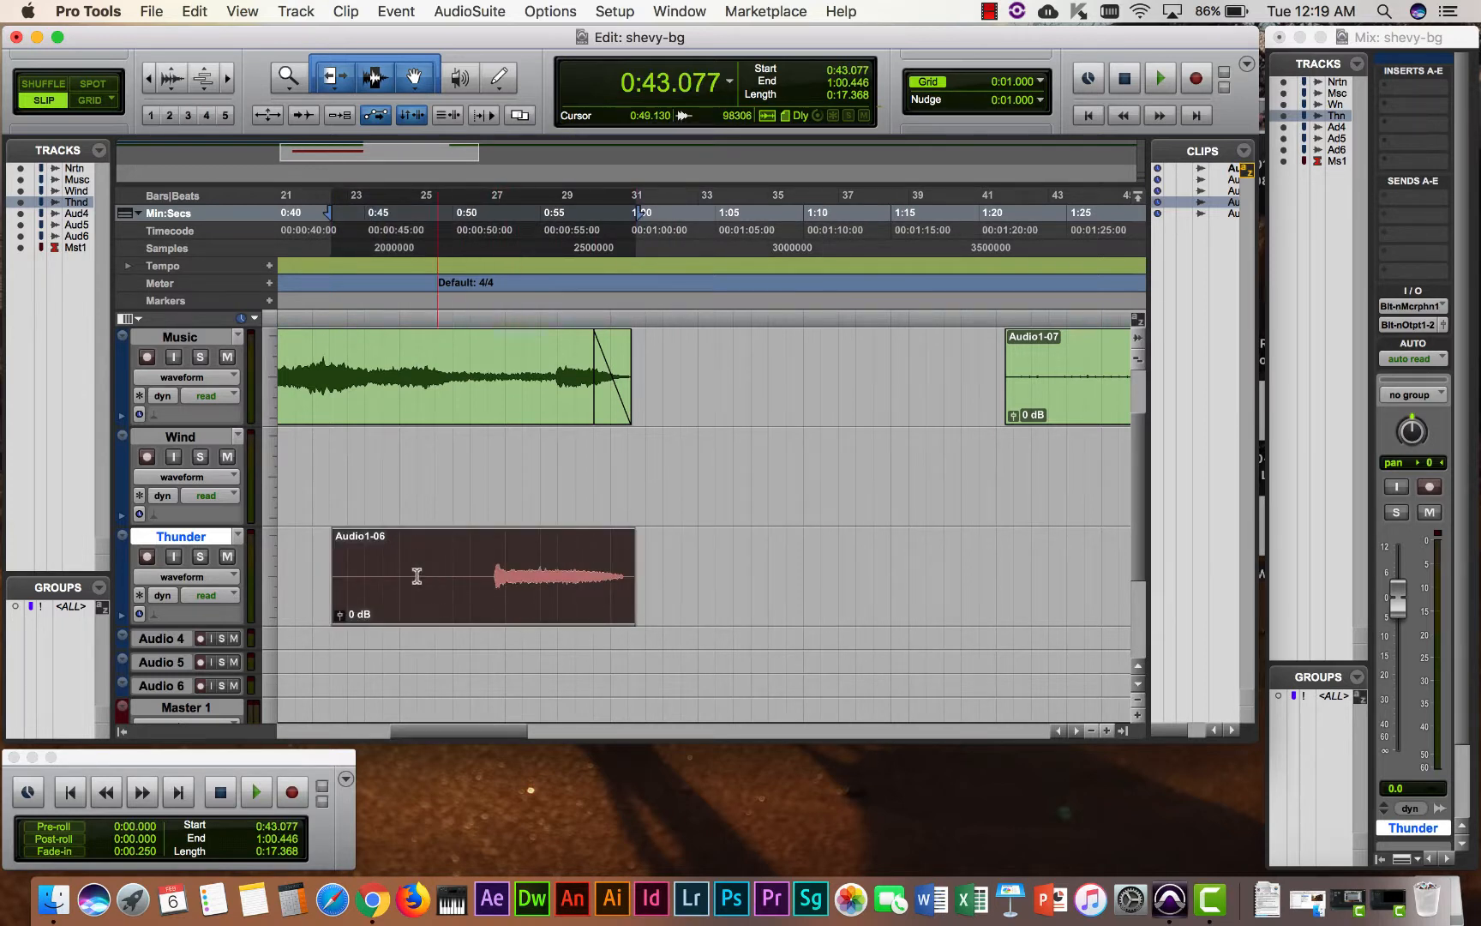
Step: Trim the silence off the Thunder clip, leaving about 8.618 seconds, and move its start to about 0:49.130
left_click_drag(338, 556, 486, 561)
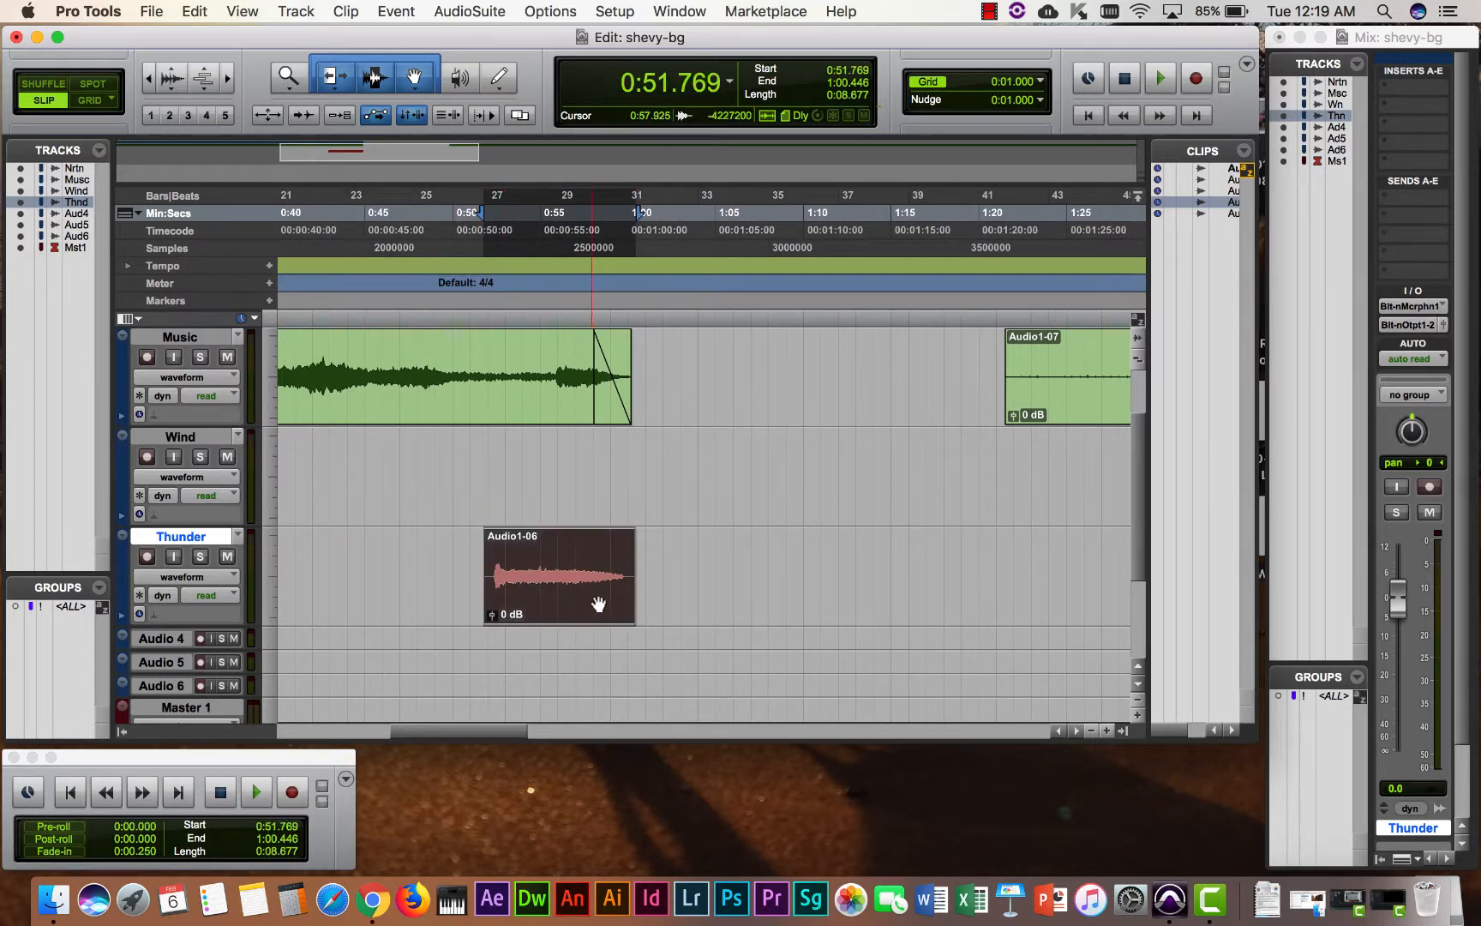
left_click_drag(631, 574, 501, 604)
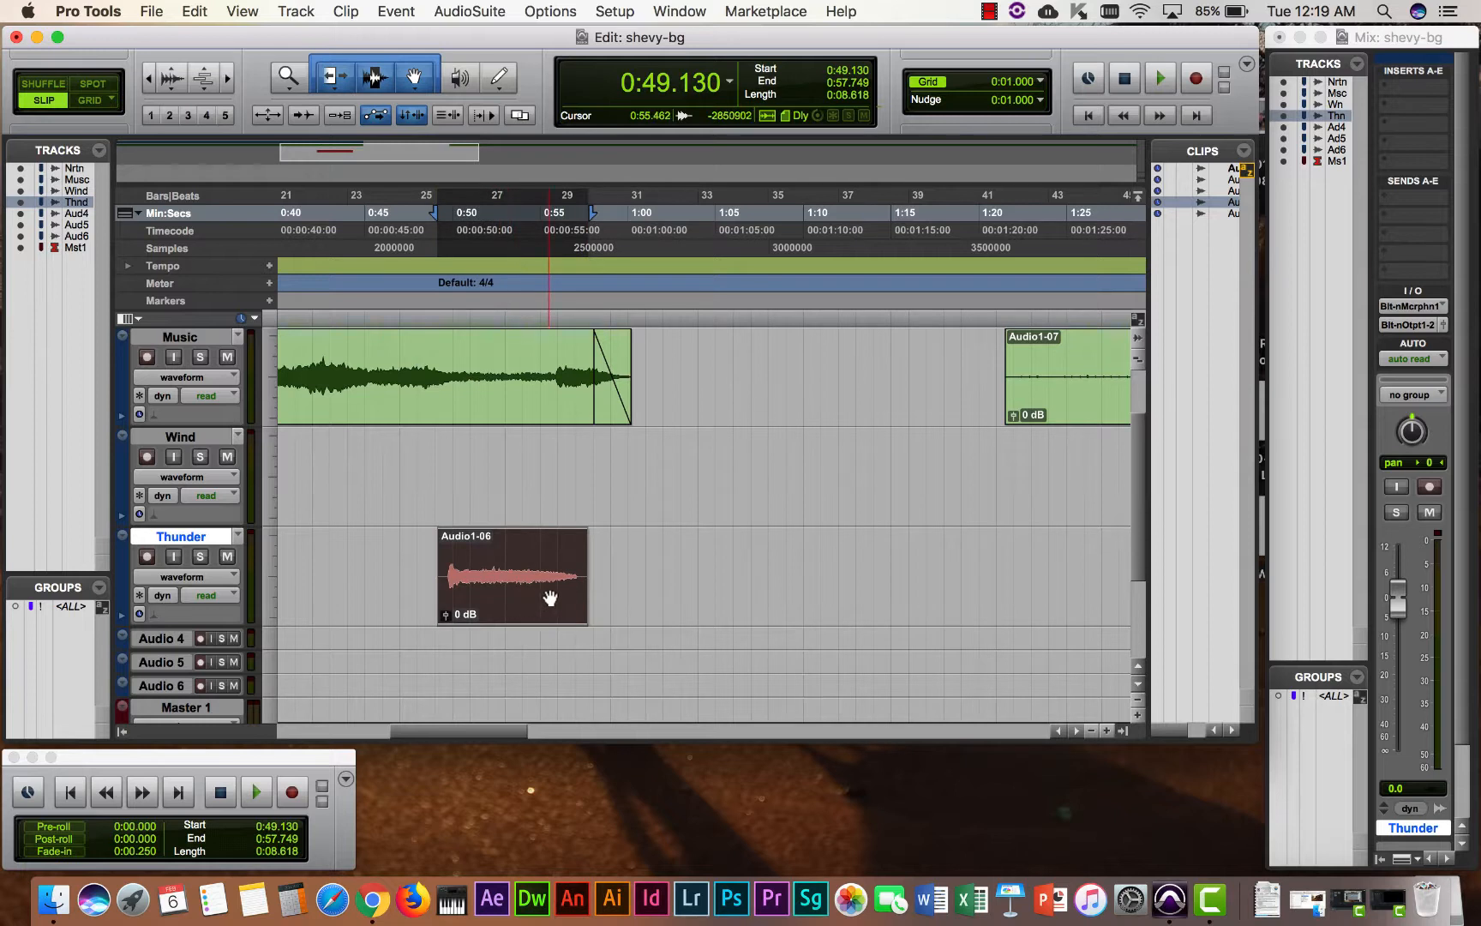